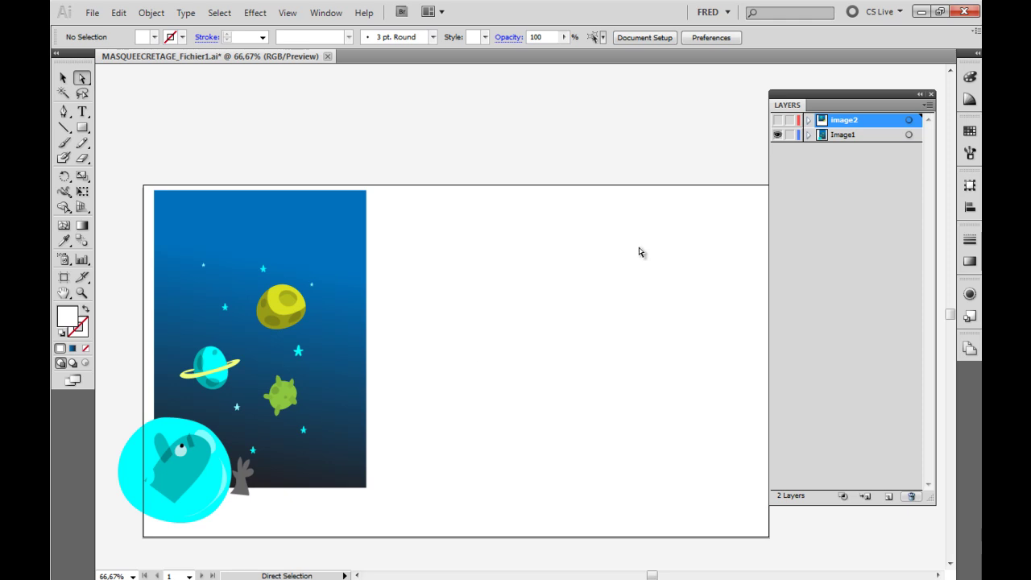
Step: Lock the image2 layer and draw a white rectangle over the blue space background on the Image1 layer
{"action": "left_click", "coordinate": [790, 120]}
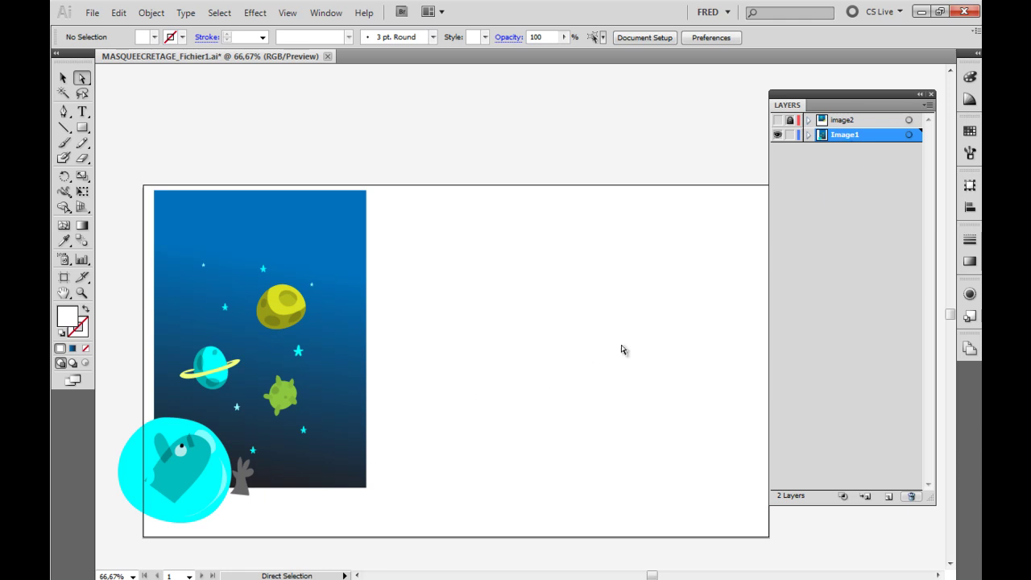
{"action": "left_click_drag", "start_coordinate": [401, 425], "coordinate": [426, 427]}
{"action": "left_click", "coordinate": [83, 127]}
{"action": "left_click_drag", "start_coordinate": [181, 194], "coordinate": [388, 488]}
{"action": "left_click", "coordinate": [63, 78]}
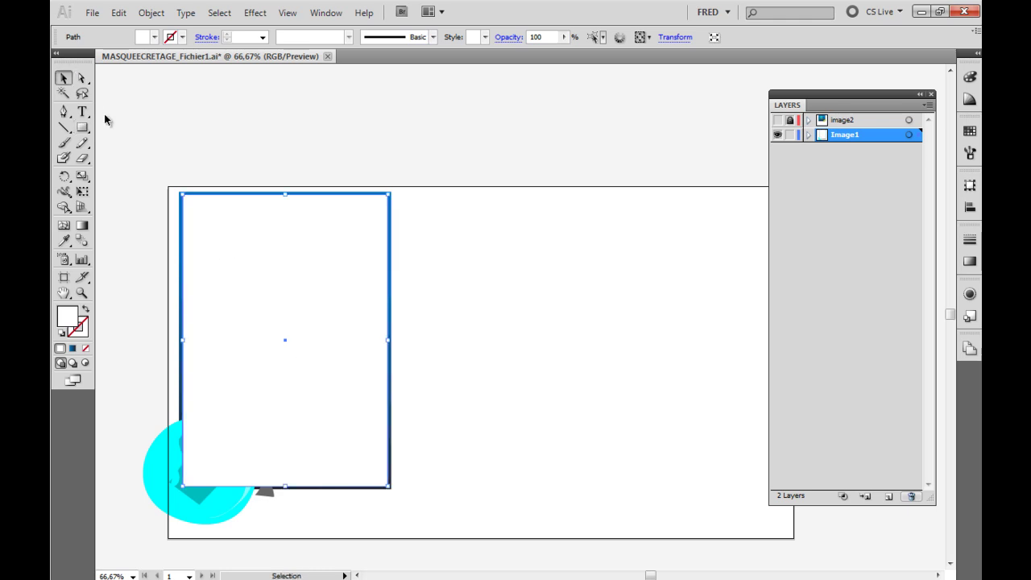
{"action": "left_click", "coordinate": [449, 323]}
{"action": "left_click_drag", "start_coordinate": [431, 161], "coordinate": [145, 532]}
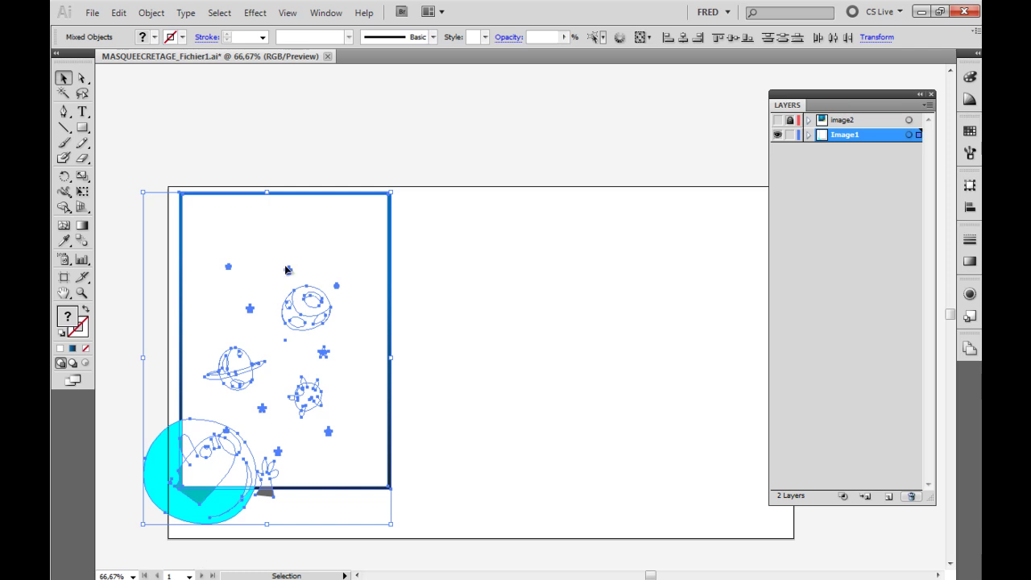
{"action": "left_click", "coordinate": [151, 13]}
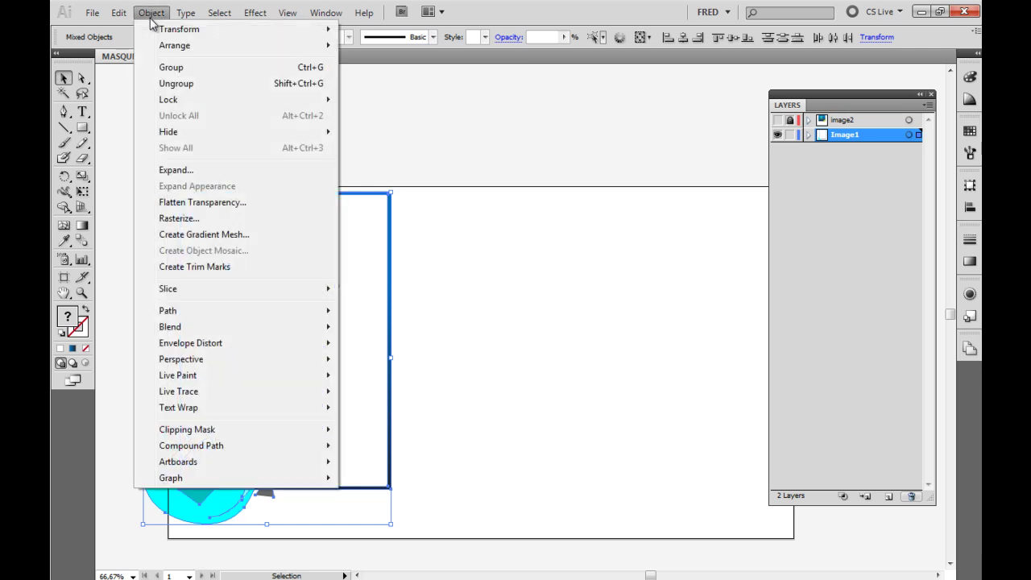
{"action": "mouse_move", "coordinate": [312, 437]}
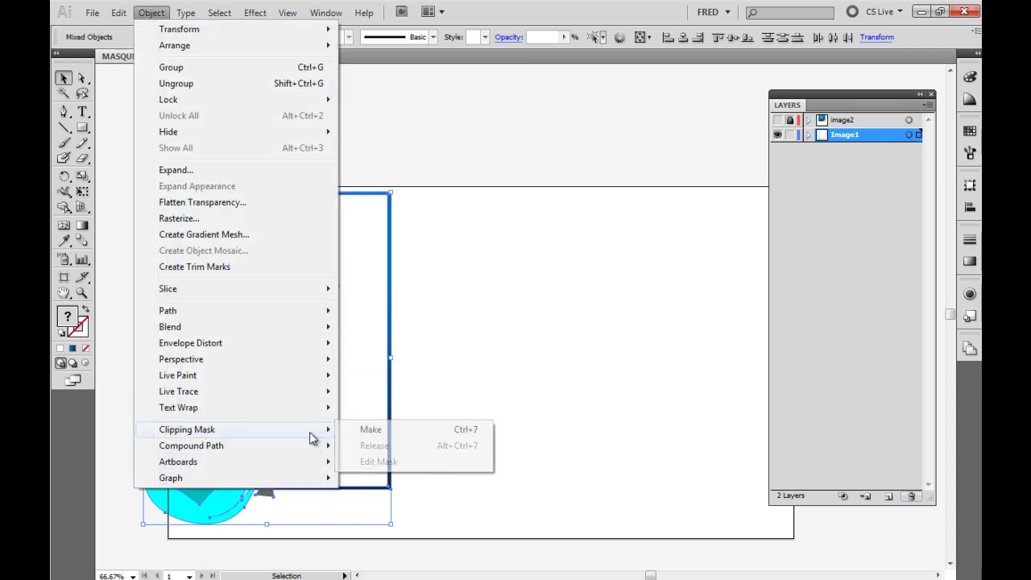
{"action": "left_click", "coordinate": [417, 430]}
{"action": "left_click", "coordinate": [456, 324]}
Step: Select the rectangle together with all the space artwork and make a clipping mask
{"action": "left_click_drag", "start_coordinate": [432, 163], "coordinate": [133, 537]}
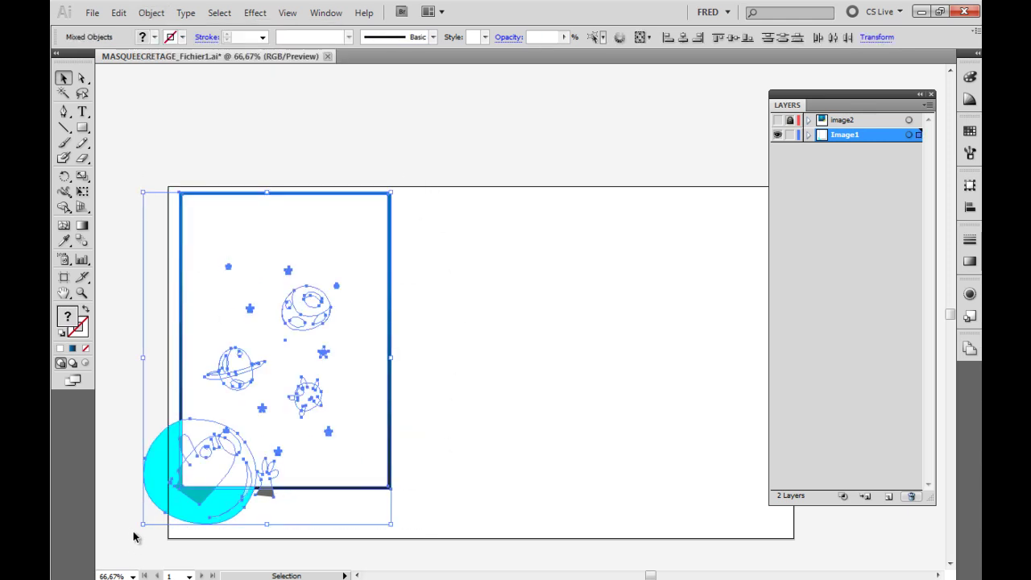
{"action": "right_click", "coordinate": [302, 342]}
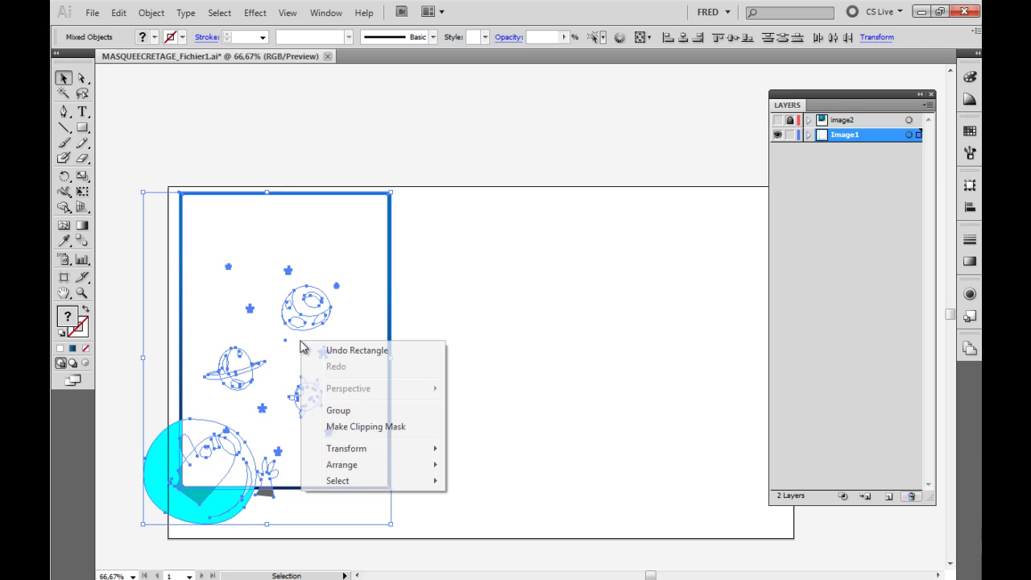
{"action": "left_click", "coordinate": [395, 433]}
{"action": "left_click", "coordinate": [538, 382]}
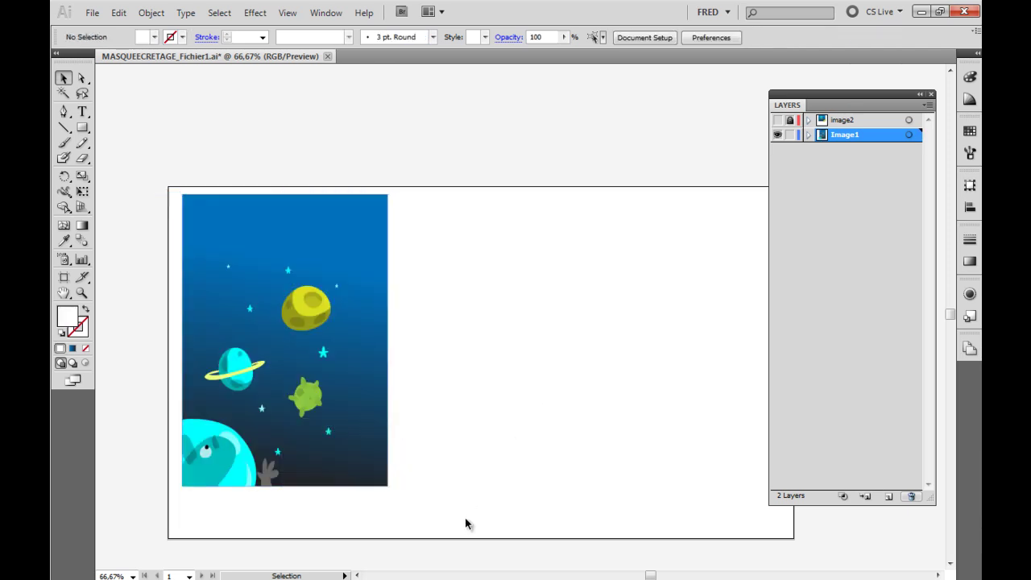
Step: Reshape the rectangular clipping path by moving its two upper corner points inward
{"action": "left_click", "coordinate": [81, 78]}
{"action": "left_click", "coordinate": [387, 488]}
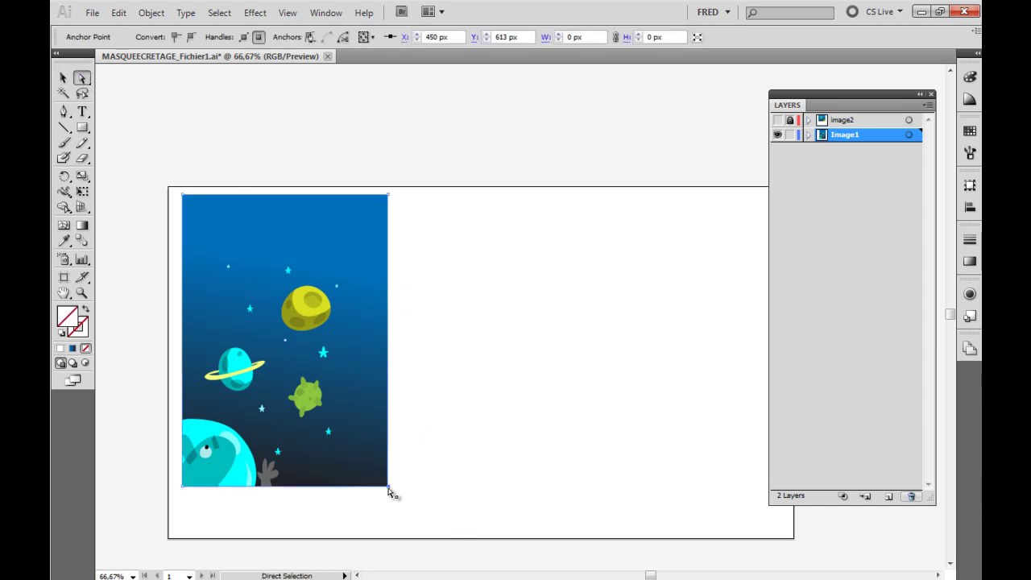
{"action": "left_click_drag", "start_coordinate": [387, 197], "coordinate": [362, 199]}
{"action": "left_click_drag", "start_coordinate": [181, 195], "coordinate": [200, 203]}
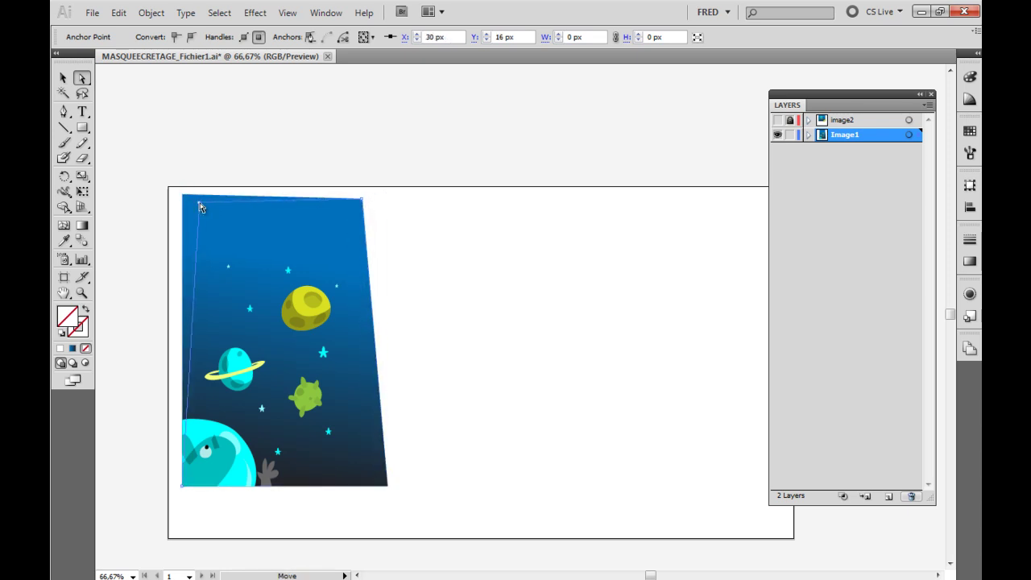
Step: Undo the corner edits and the clipping mask, and delete the rectangle over the space artwork
{"action": "key", "text": "ctrl+z"}
{"action": "key", "text": "ctrl+z"}
{"action": "key", "text": "ctrl+z"}
{"action": "key", "text": "ctrl+z"}
{"action": "key", "text": "ctrl+z"}
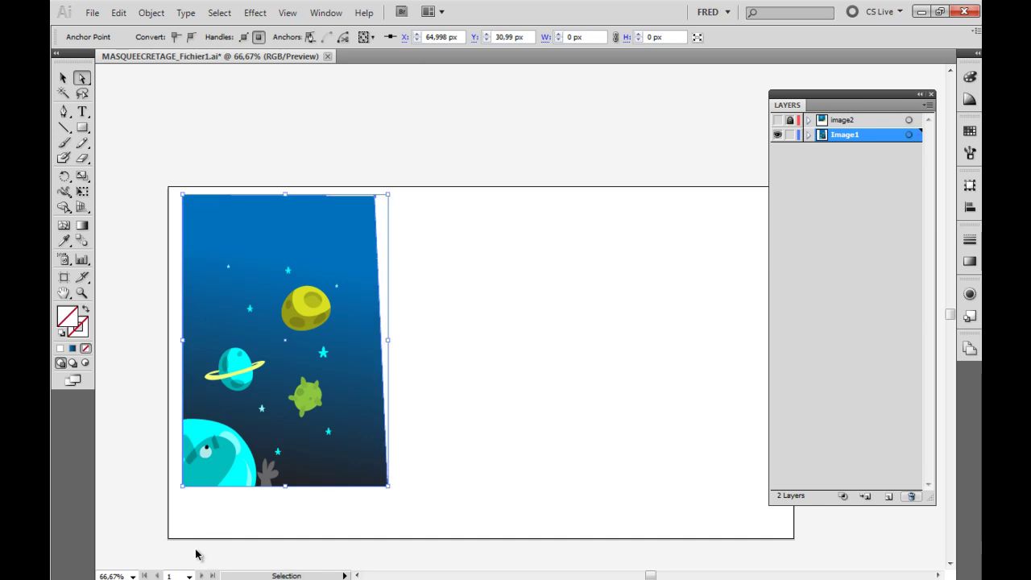
{"action": "left_click", "coordinate": [453, 338]}
{"action": "left_click", "coordinate": [386, 345]}
{"action": "key", "text": "Delete"}
Step: Draw a closed Pen path around the space artwork with a small notch near the top of its right edge
{"action": "left_click", "coordinate": [63, 111]}
{"action": "left_click", "coordinate": [185, 205]}
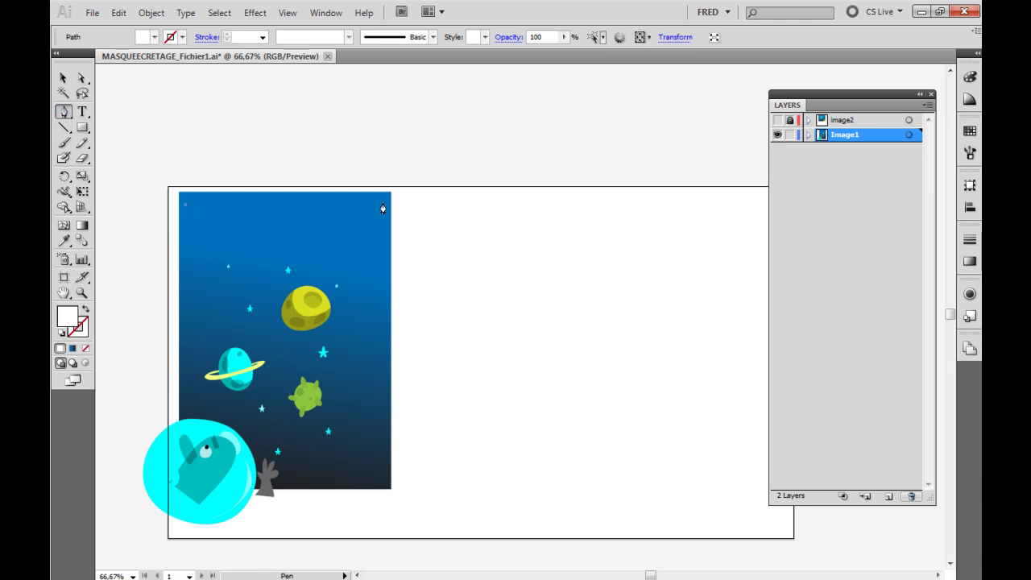
{"action": "left_click", "coordinate": [383, 204]}
{"action": "left_click", "coordinate": [350, 234]}
{"action": "left_click", "coordinate": [384, 230]}
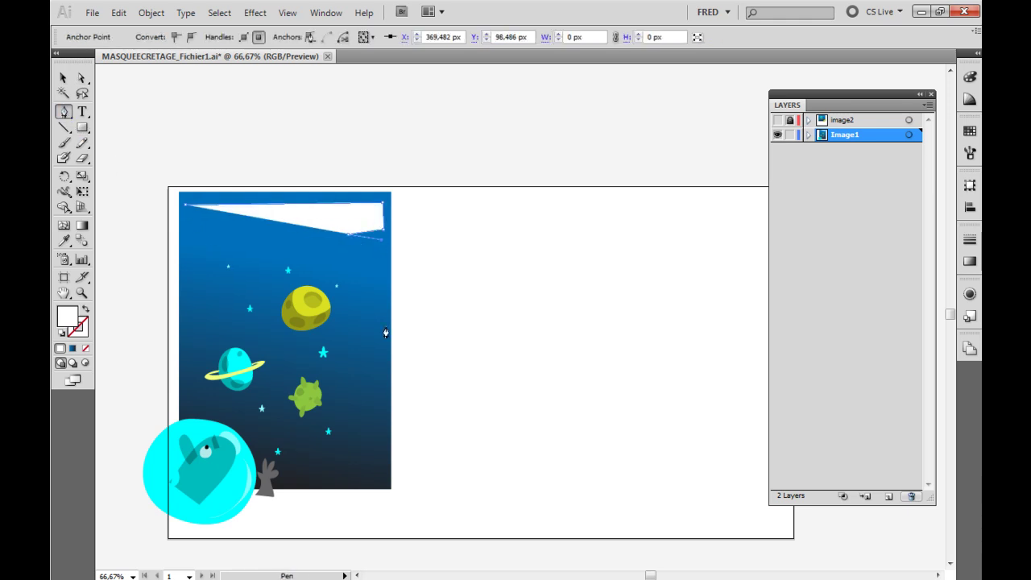
{"action": "left_click", "coordinate": [384, 486]}
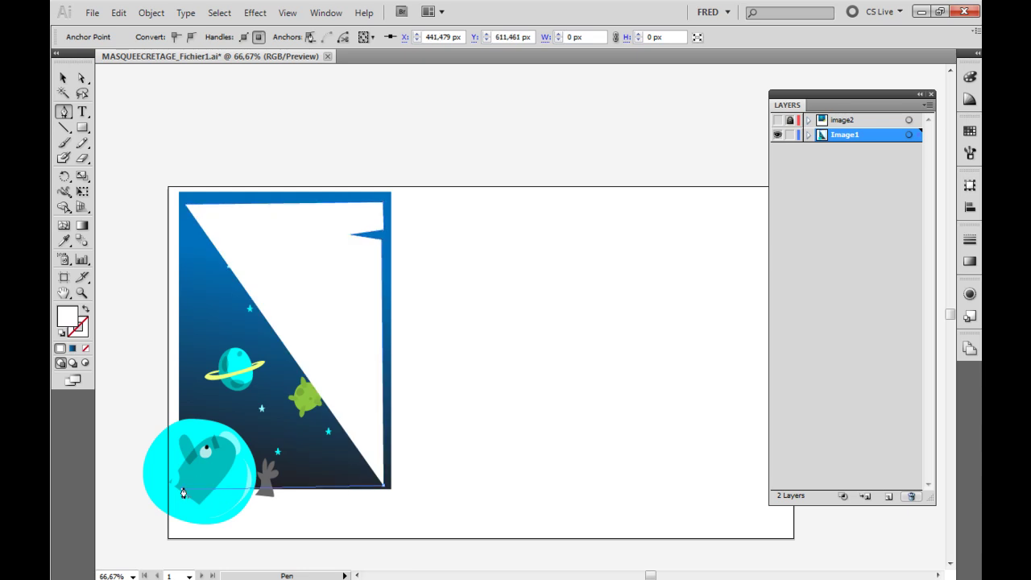
{"action": "left_click", "coordinate": [183, 489]}
{"action": "left_click", "coordinate": [186, 206]}
Step: Select the notched path and all the space artwork and make a clipping mask from them
{"action": "key", "text": "v"}
{"action": "left_click_drag", "start_coordinate": [115, 151], "coordinate": [492, 550]}
{"action": "right_click", "coordinate": [282, 398]}
{"action": "left_click", "coordinate": [358, 484]}
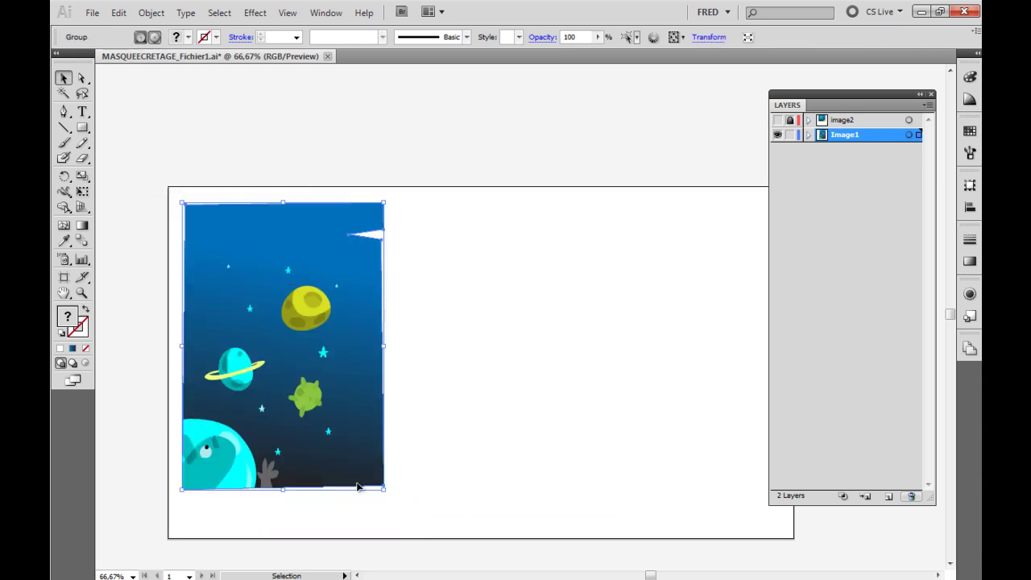
{"action": "left_click", "coordinate": [705, 387]}
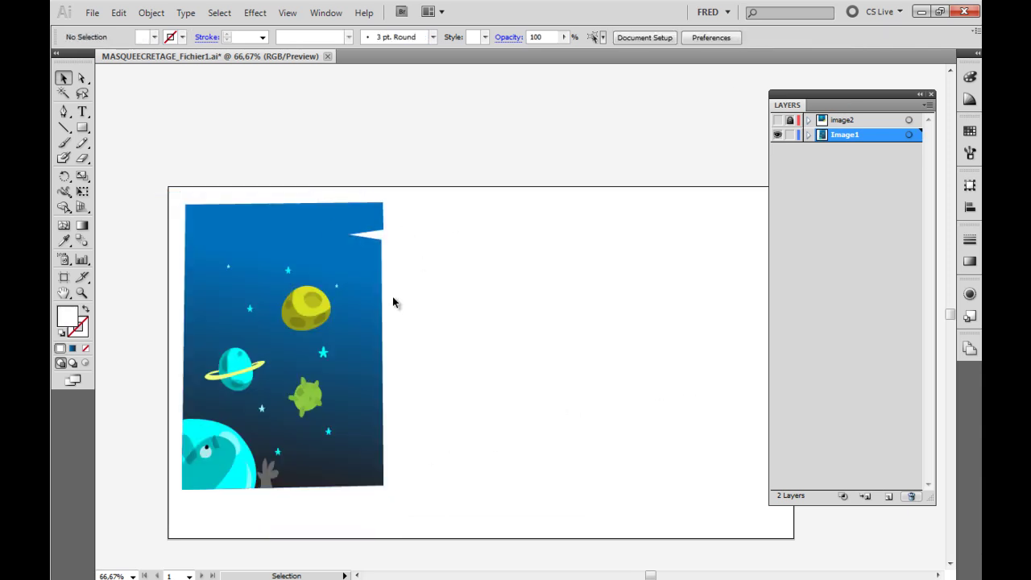
Step: Undo the notched clipping mask and the Pen path so the space artwork is left unmasked
{"action": "key", "text": "a"}
{"action": "key", "text": "ctrl+a"}
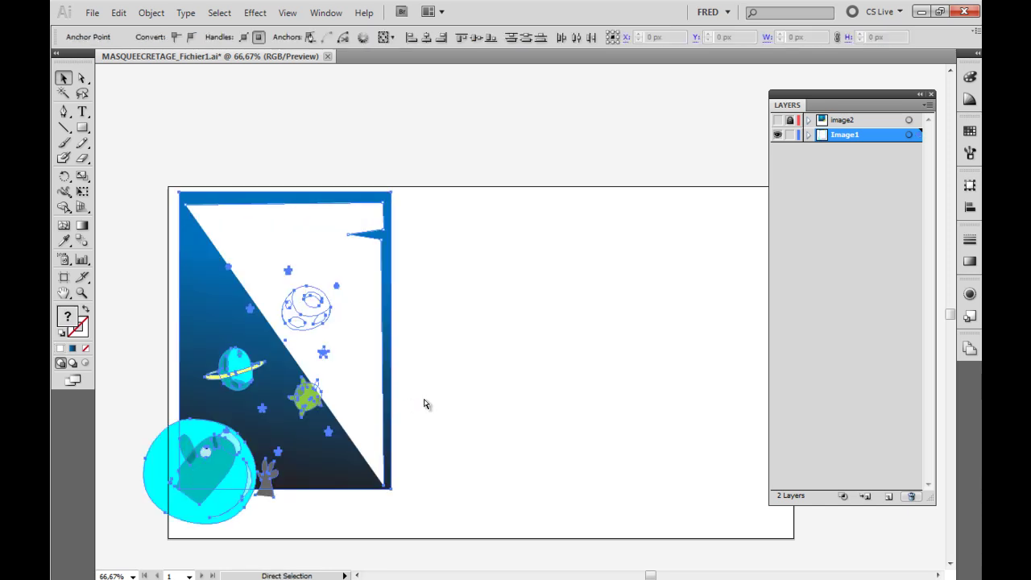
{"action": "key", "text": "ctrl+7"}
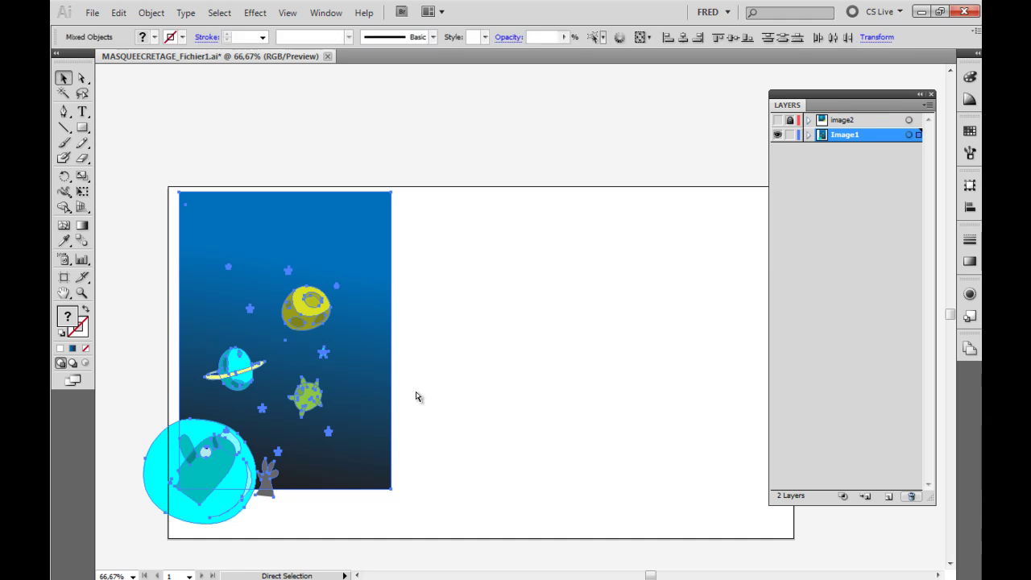
{"action": "key", "text": "v"}
{"action": "key", "text": "ctrl+shift+a"}
Step: Draw a closed wavy frame shape over the space artwork with the Pencil and stretch its lower edge downward
{"action": "key", "text": "n"}
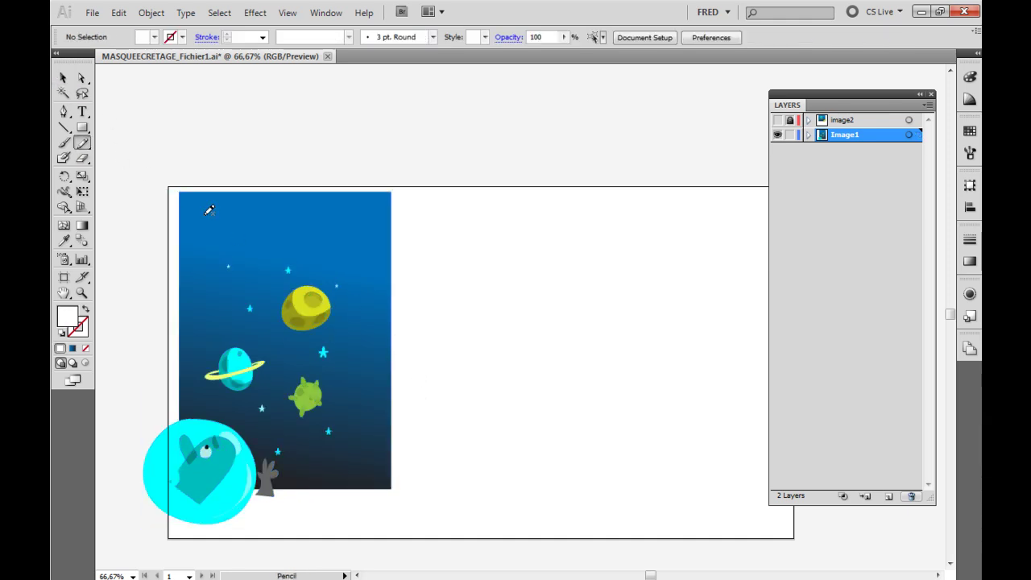
{"action": "left_click_drag", "start_coordinate": [327, 205], "coordinate": [223, 194]}
{"action": "left_click_drag", "start_coordinate": [200, 314], "coordinate": [198, 381]}
{"action": "left_click_drag", "start_coordinate": [375, 298], "coordinate": [382, 225]}
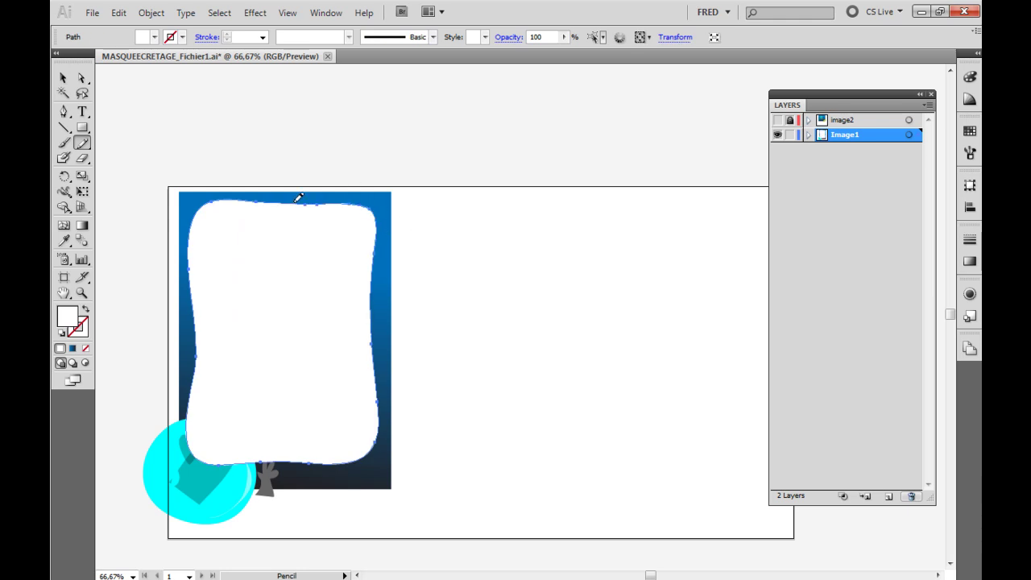
{"action": "mouse_move", "coordinate": [346, 197]}
{"action": "left_mouse_down"}
{"action": "mouse_move", "coordinate": [379, 216]}
{"action": "mouse_move", "coordinate": [378, 241]}
{"action": "left_mouse_up"}
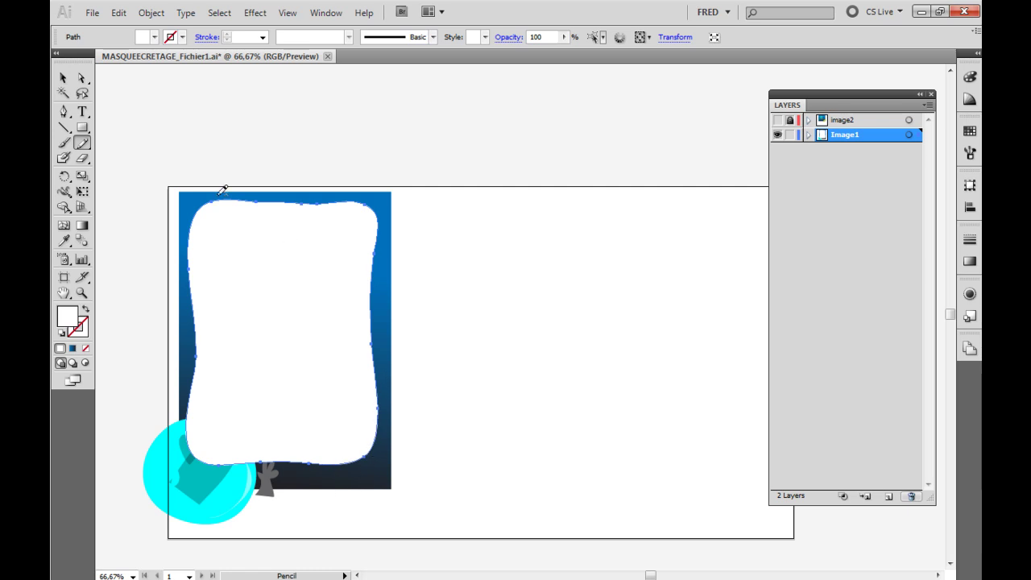
{"action": "key", "text": "v"}
{"action": "left_click_drag", "start_coordinate": [291, 466], "coordinate": [290, 488]}
Step: Clip all the space artwork on Image1 to the wavy hand-drawn shape with a clipping mask
{"action": "left_click", "coordinate": [453, 394]}
{"action": "left_click_drag", "start_coordinate": [420, 155], "coordinate": [131, 520]}
{"action": "right_click", "coordinate": [295, 382]}
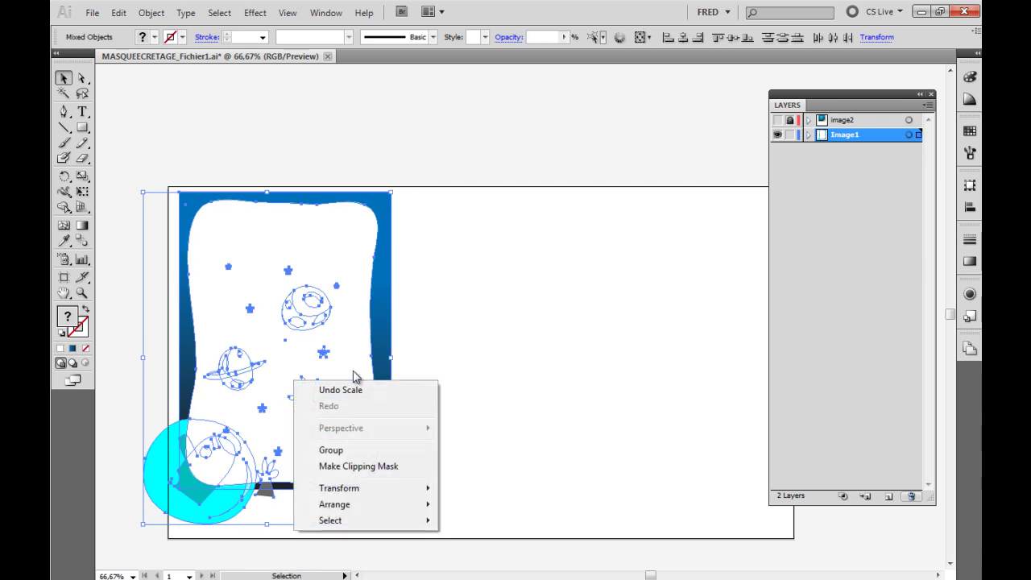
{"action": "left_click", "coordinate": [411, 468]}
Step: Redraw the top edge of the clipping path with the Pencil to give it a deeper central dip
{"action": "left_click", "coordinate": [82, 142]}
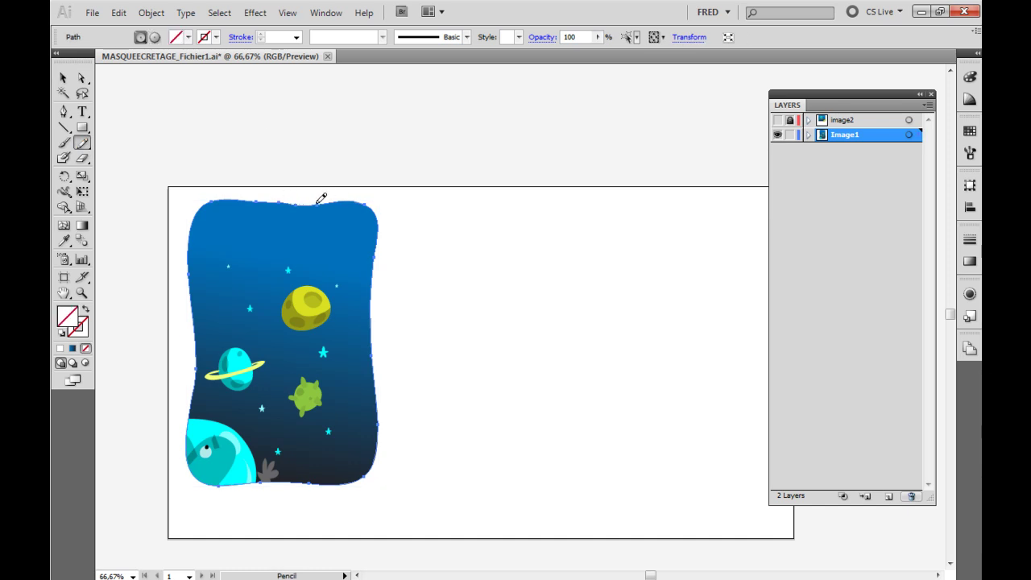
{"action": "left_click_drag", "start_coordinate": [258, 193], "coordinate": [341, 190]}
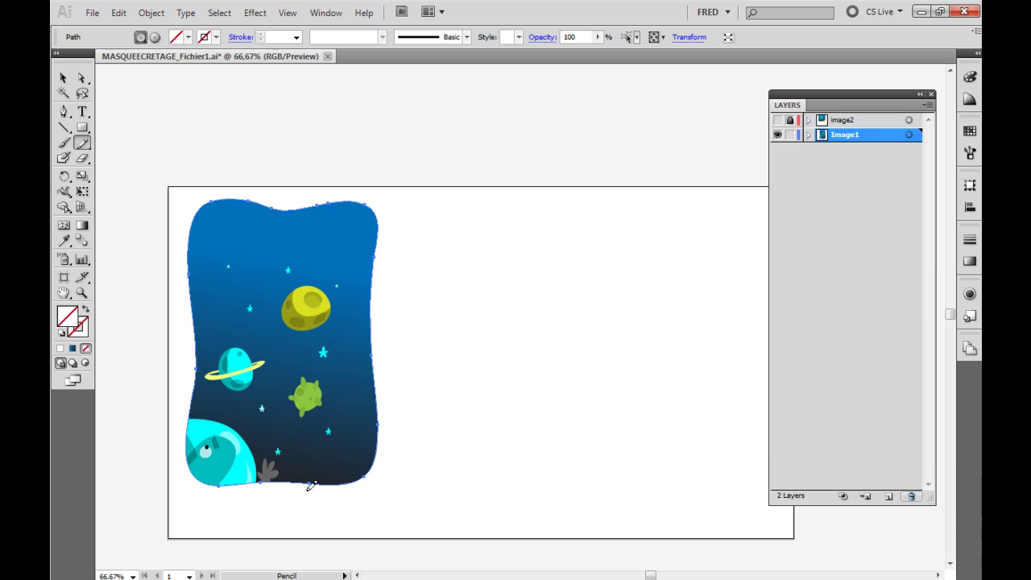
{"action": "key", "text": "ctrl"}
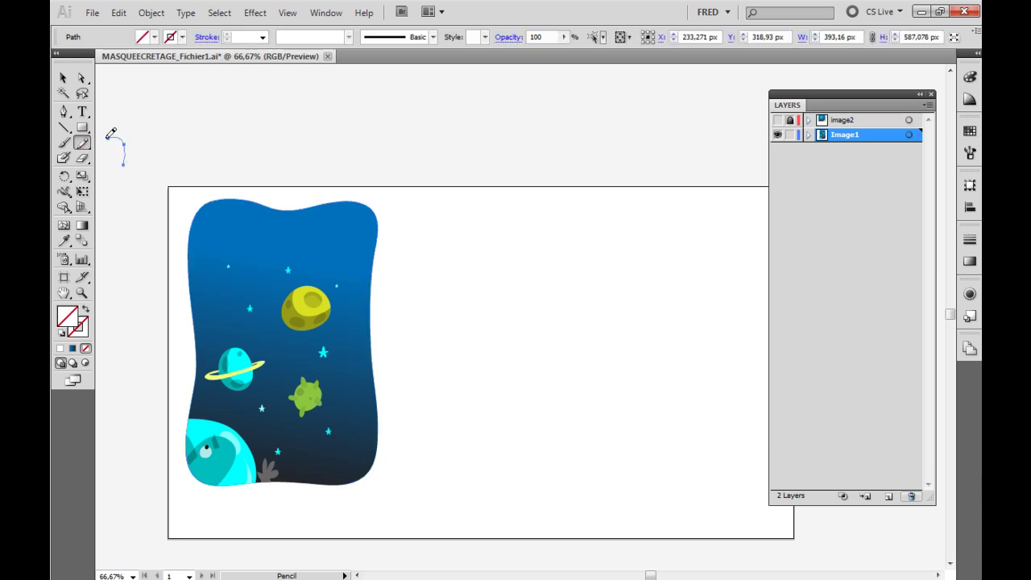
Step: Smooth the left, lower and right edges of the wavy clipping path with the Smooth tool and deselect it
{"action": "left_click_drag", "start_coordinate": [81, 143], "coordinate": [137, 156]}
{"action": "left_click_drag", "start_coordinate": [197, 333], "coordinate": [191, 230]}
{"action": "left_click_drag", "start_coordinate": [195, 397], "coordinate": [326, 476]}
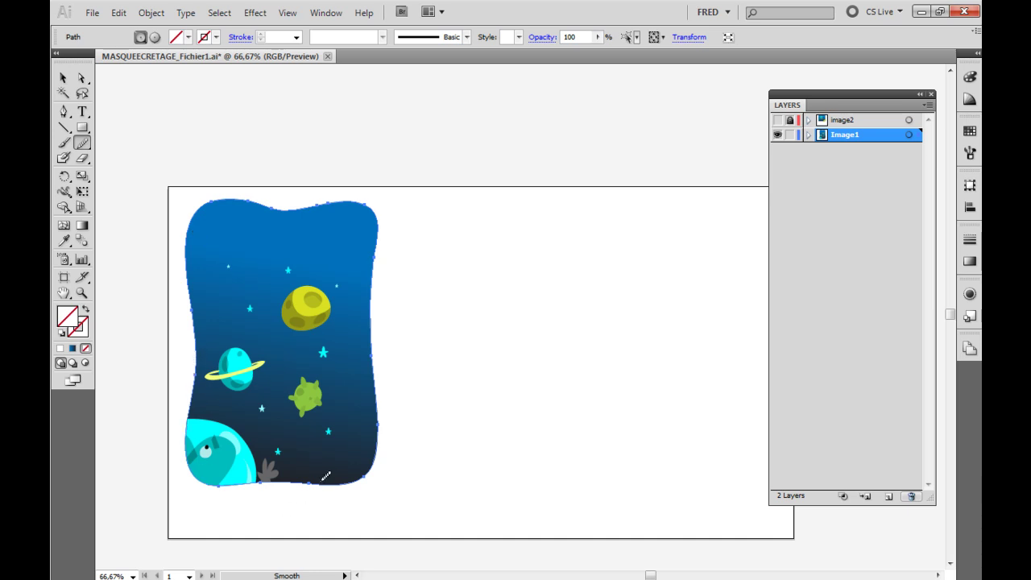
{"action": "left_click_drag", "start_coordinate": [382, 452], "coordinate": [377, 348]}
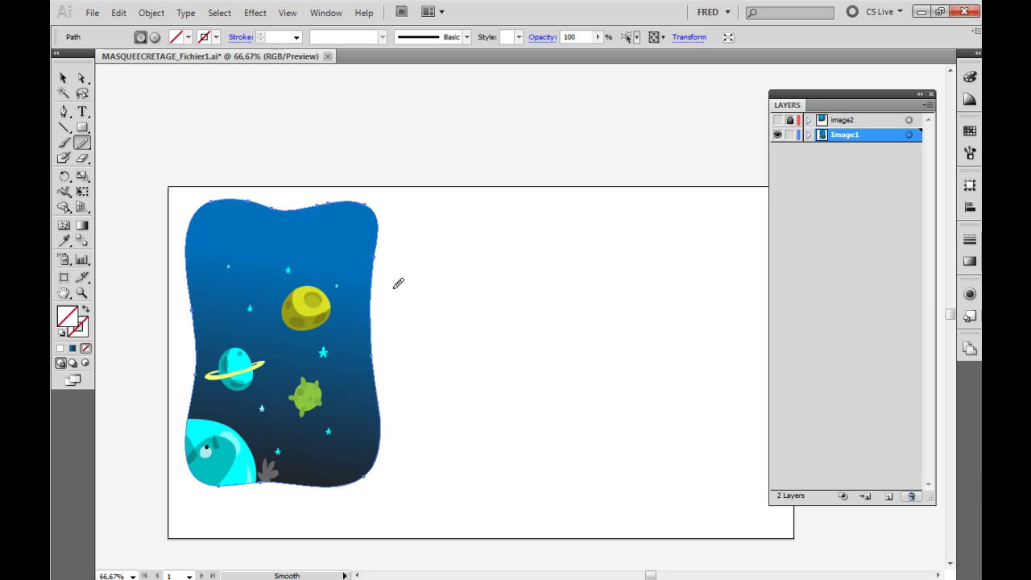
{"action": "left_click", "coordinate": [63, 78]}
{"action": "left_click", "coordinate": [346, 187]}
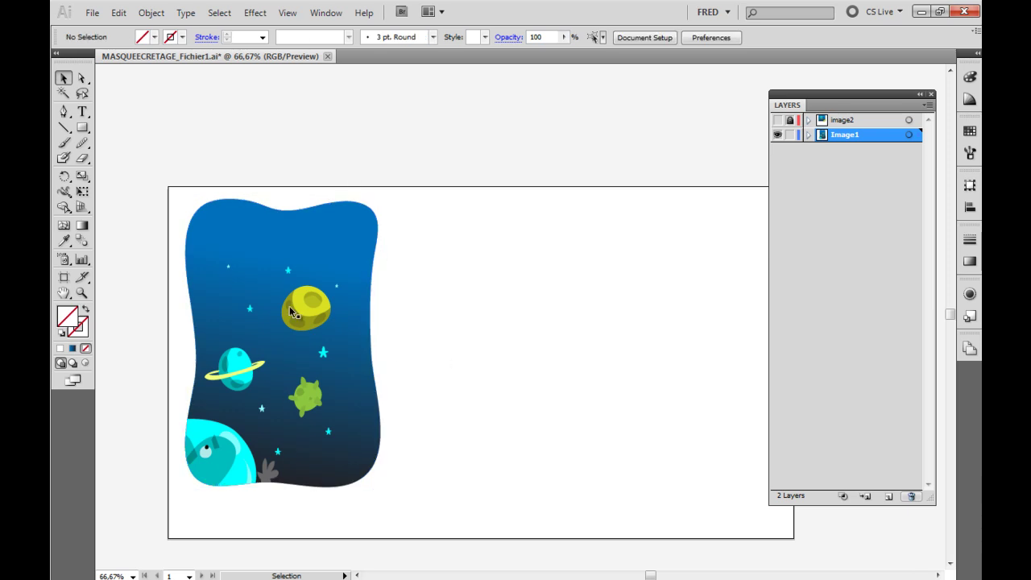
Step: Make the image2 layer active, visible and unlocked, and lock the Image1 layer
{"action": "left_click", "coordinate": [838, 125]}
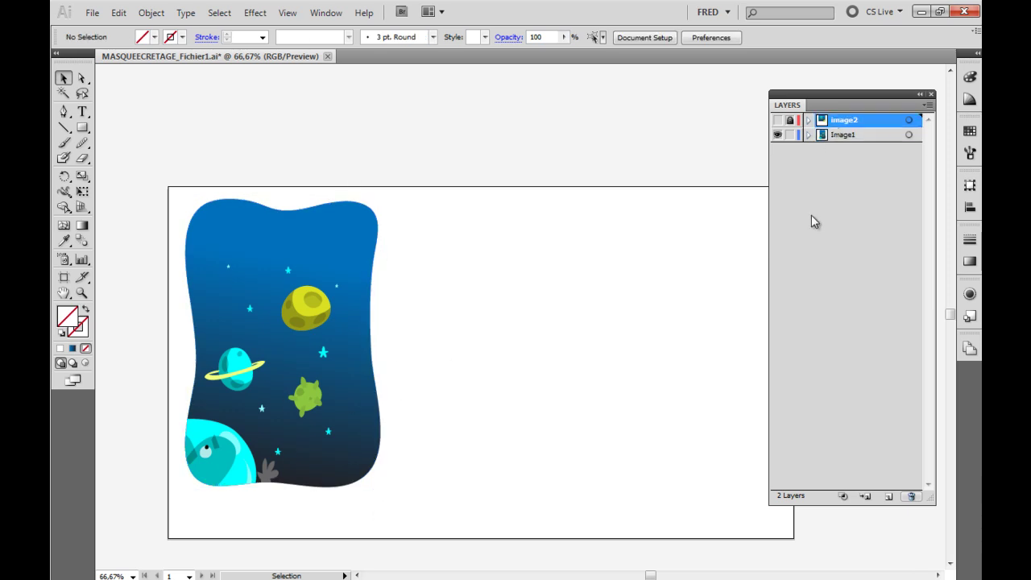
{"action": "left_click", "coordinate": [779, 120]}
{"action": "left_click", "coordinate": [791, 136]}
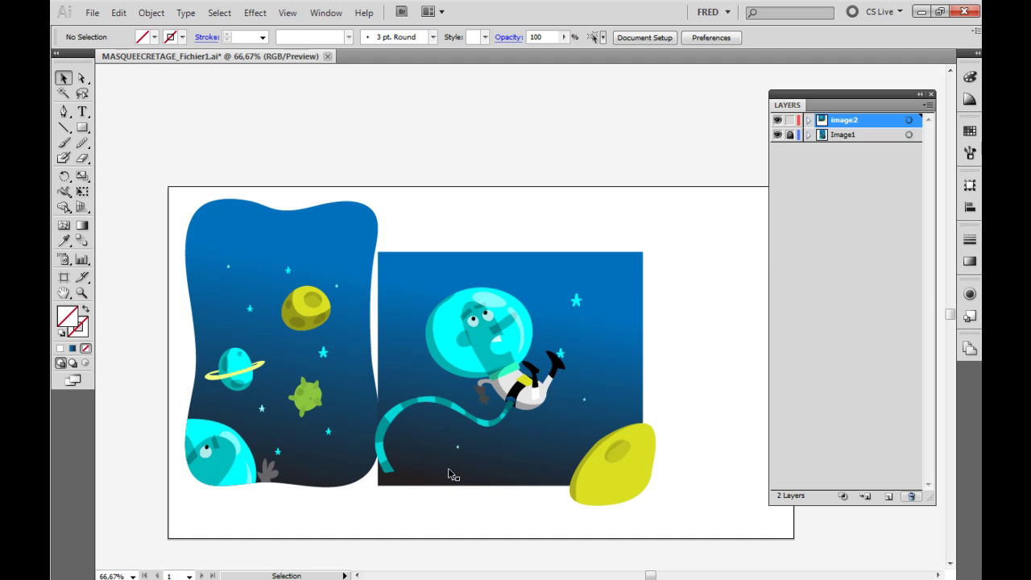
Step: Select all the image2 artwork, display the Transparency settings and place them above the astronaut picture
{"action": "left_click_drag", "start_coordinate": [699, 229], "coordinate": [367, 511]}
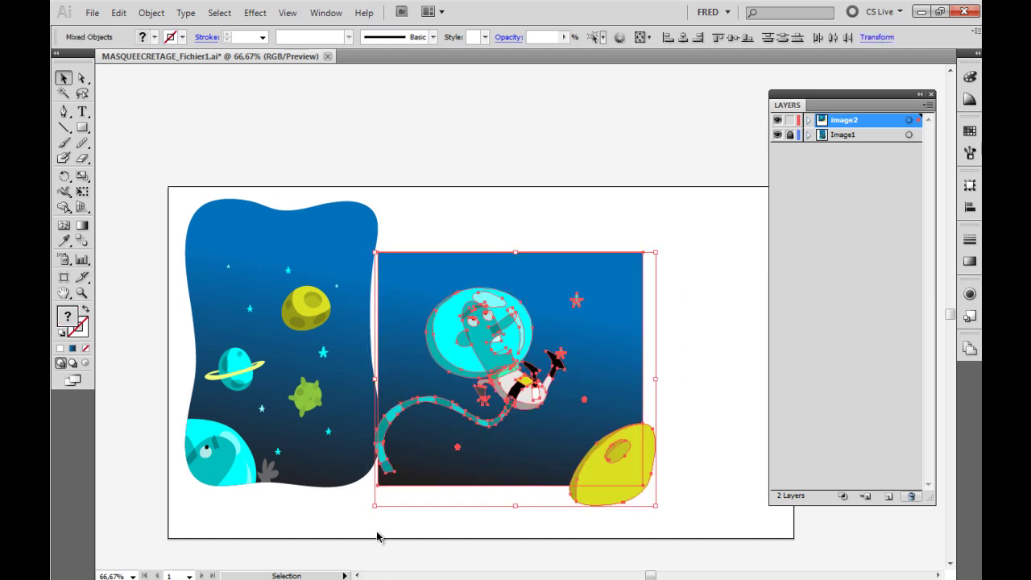
{"action": "left_click_drag", "start_coordinate": [713, 213], "coordinate": [352, 508]}
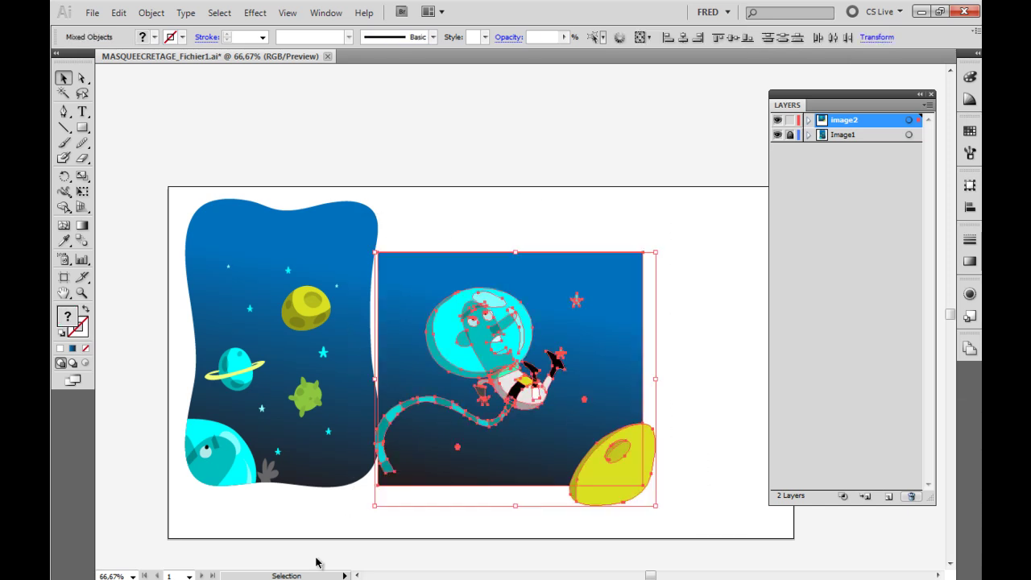
{"action": "left_click", "coordinate": [326, 13]}
{"action": "left_click", "coordinate": [444, 455]}
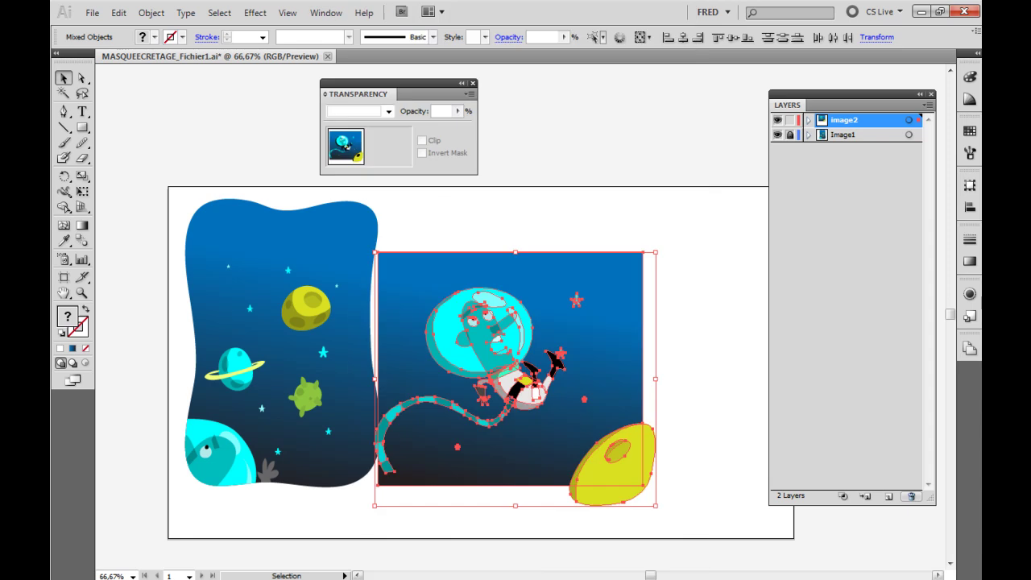
{"action": "left_click_drag", "start_coordinate": [431, 97], "coordinate": [634, 136]}
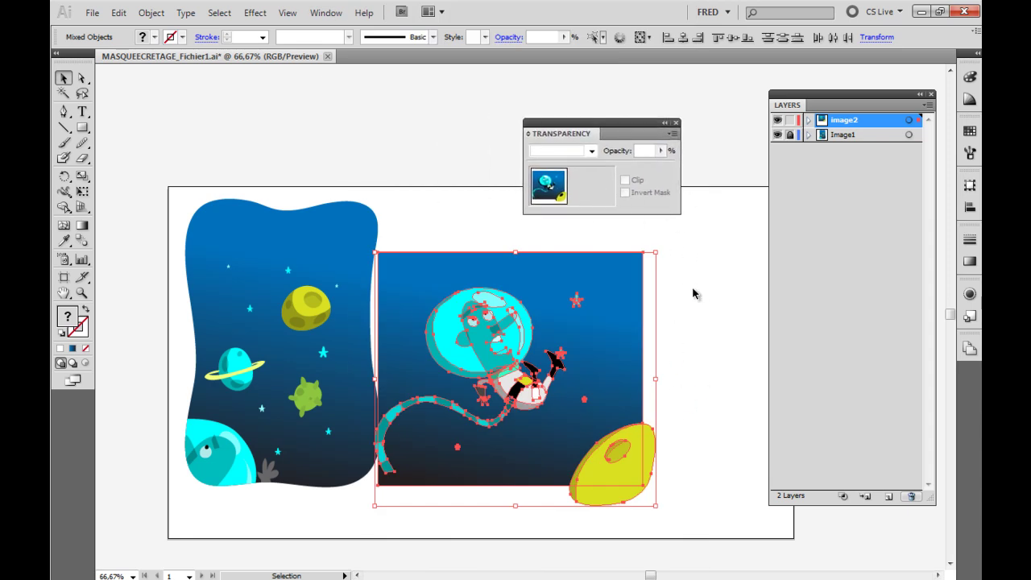
{"action": "left_click", "coordinate": [674, 426]}
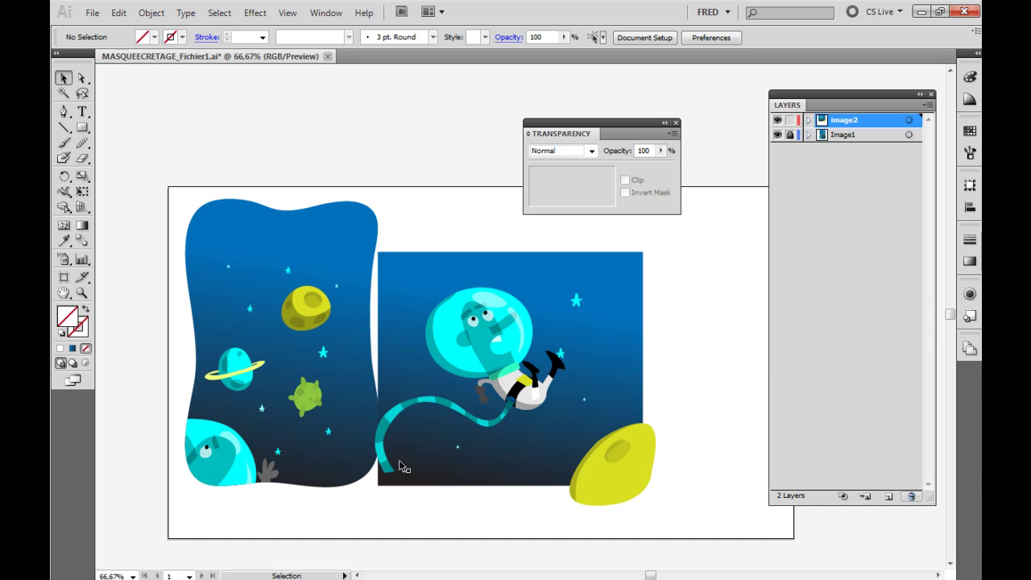
Step: Draw a closed wavy Pencil outline about 522 x 457 px over the astronaut picture and fill it with white
{"action": "left_click_drag", "start_coordinate": [81, 143], "coordinate": [134, 146]}
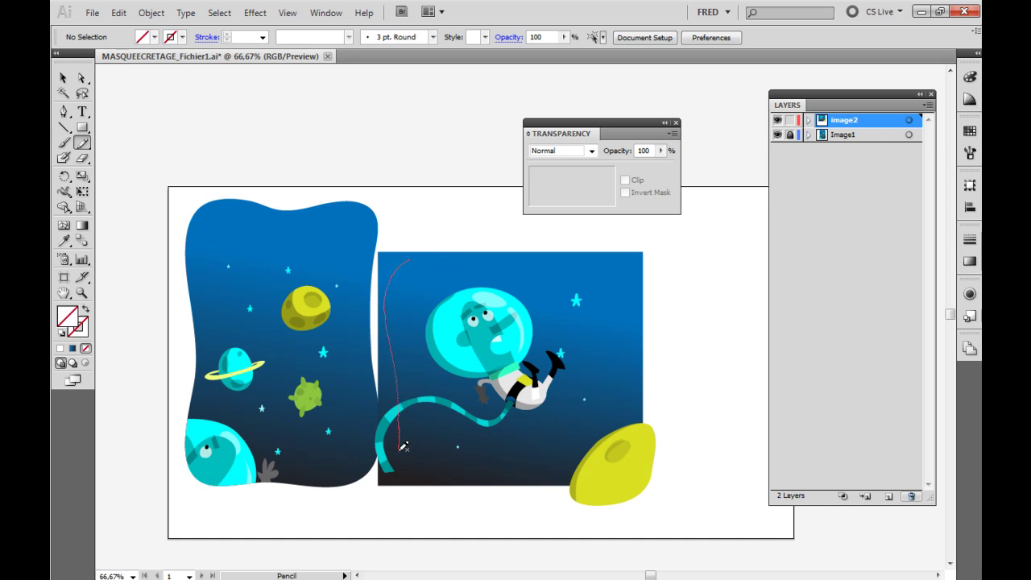
{"action": "left_click_drag", "start_coordinate": [428, 475], "coordinate": [494, 469]}
{"action": "mouse_move", "coordinate": [565, 472]}
{"action": "left_mouse_down"}
{"action": "mouse_move", "coordinate": [603, 476]}
{"action": "mouse_move", "coordinate": [638, 449]}
{"action": "mouse_move", "coordinate": [634, 357]}
{"action": "left_mouse_up"}
{"action": "left_click_drag", "start_coordinate": [427, 255], "coordinate": [495, 260]}
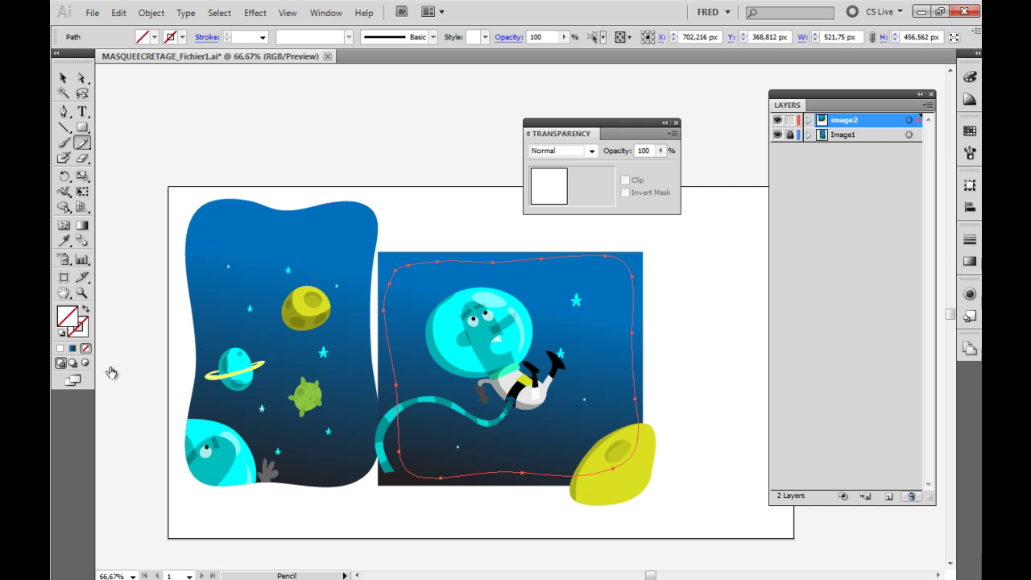
{"action": "left_click", "coordinate": [60, 348]}
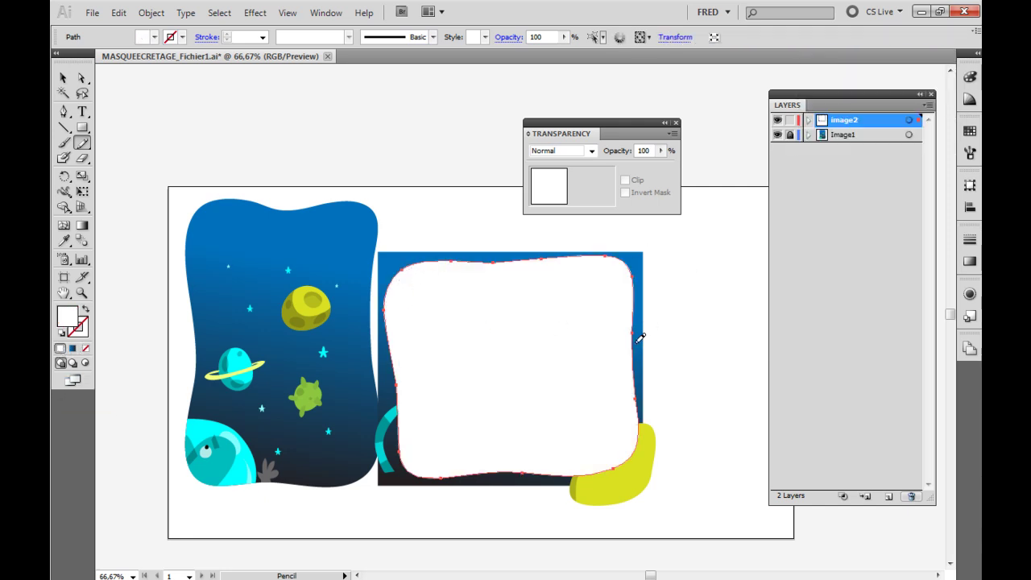
Step: Make an opacity mask from the white shape and all the astronaut artwork, and unlink the mask from the artwork
{"action": "left_click", "coordinate": [64, 78]}
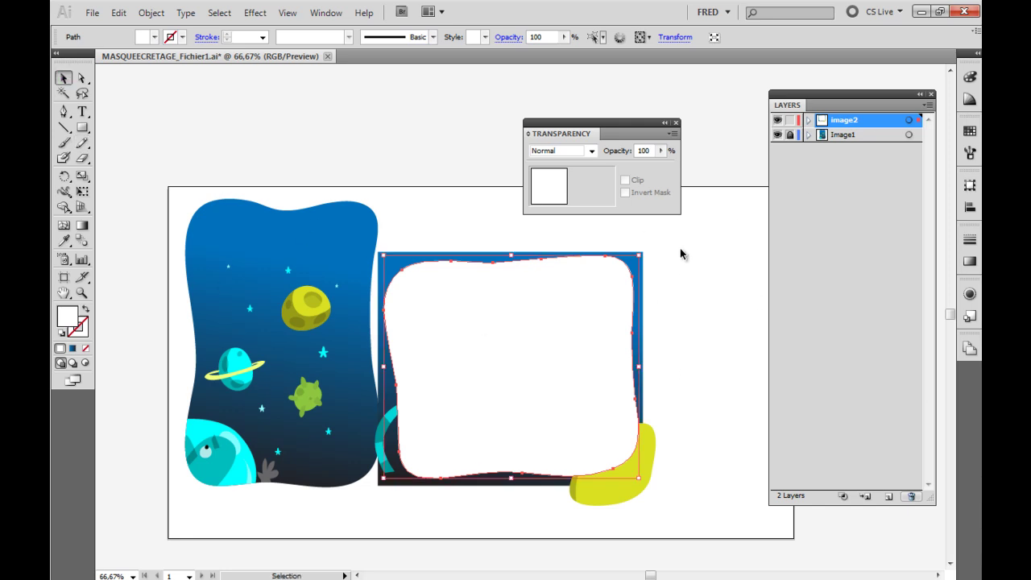
{"action": "left_click_drag", "start_coordinate": [681, 240], "coordinate": [339, 562]}
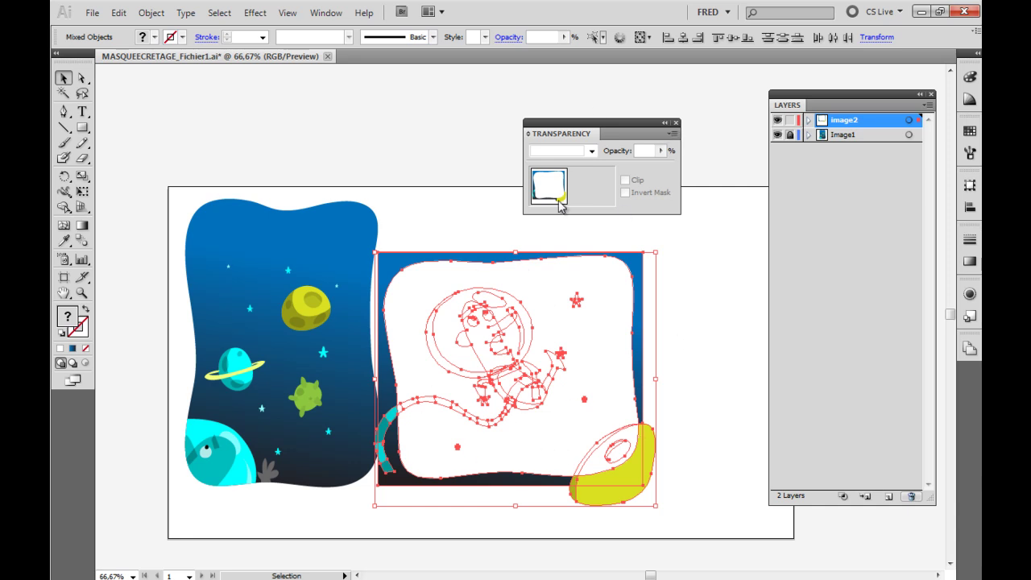
{"action": "left_click", "coordinate": [676, 136]}
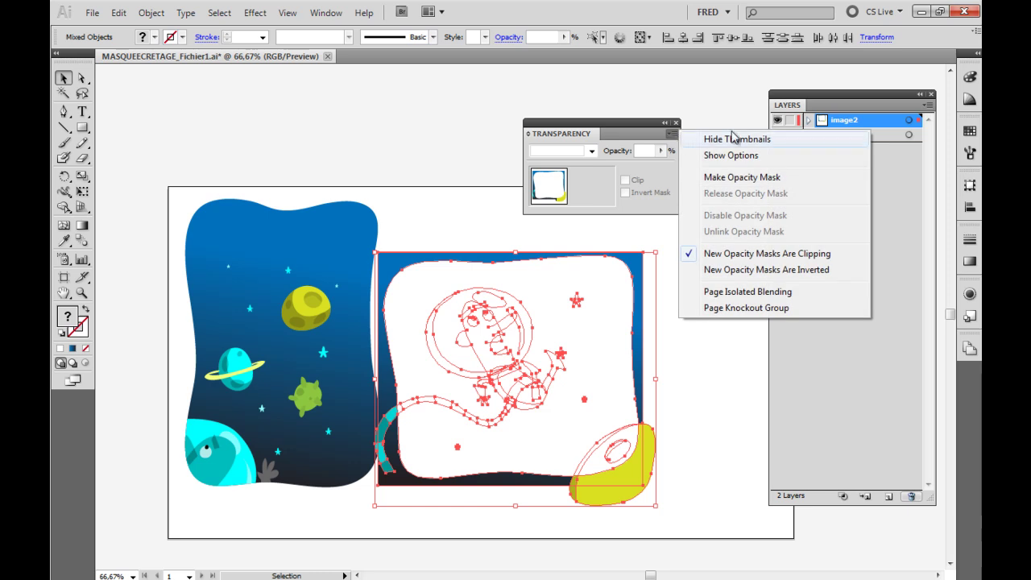
{"action": "left_click", "coordinate": [761, 179]}
{"action": "left_click", "coordinate": [662, 485]}
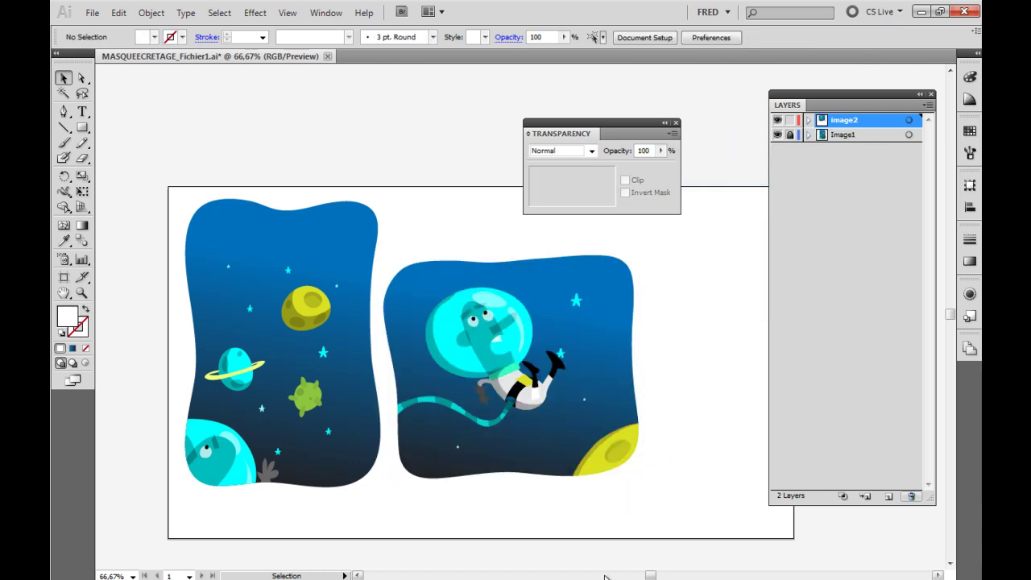
{"action": "left_click", "coordinate": [649, 375]}
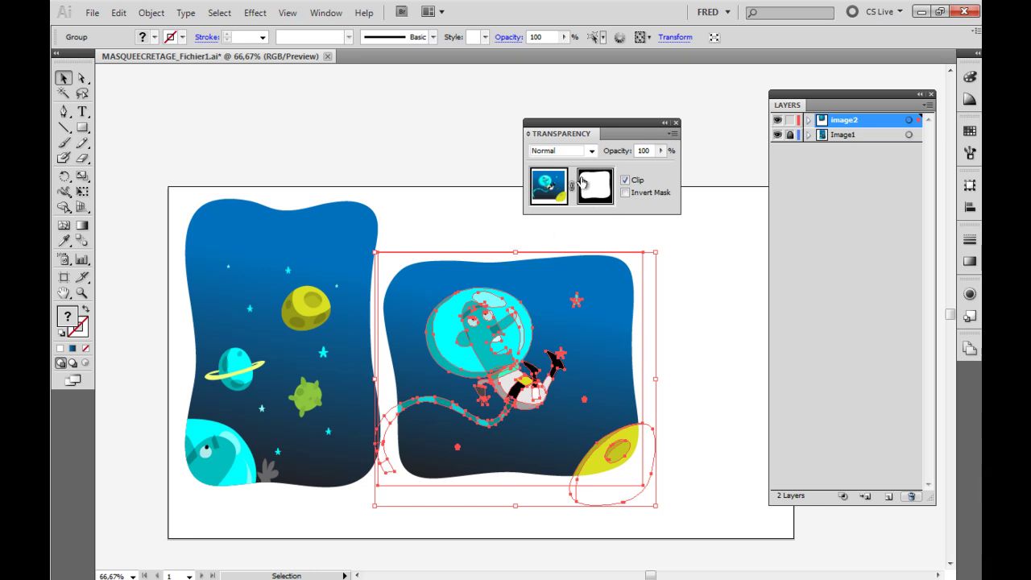
{"action": "left_click", "coordinate": [572, 187]}
Step: Undo the unlinking and the opacity mask, and select the white shape above the astronaut picture
{"action": "key", "text": "ctrl"}
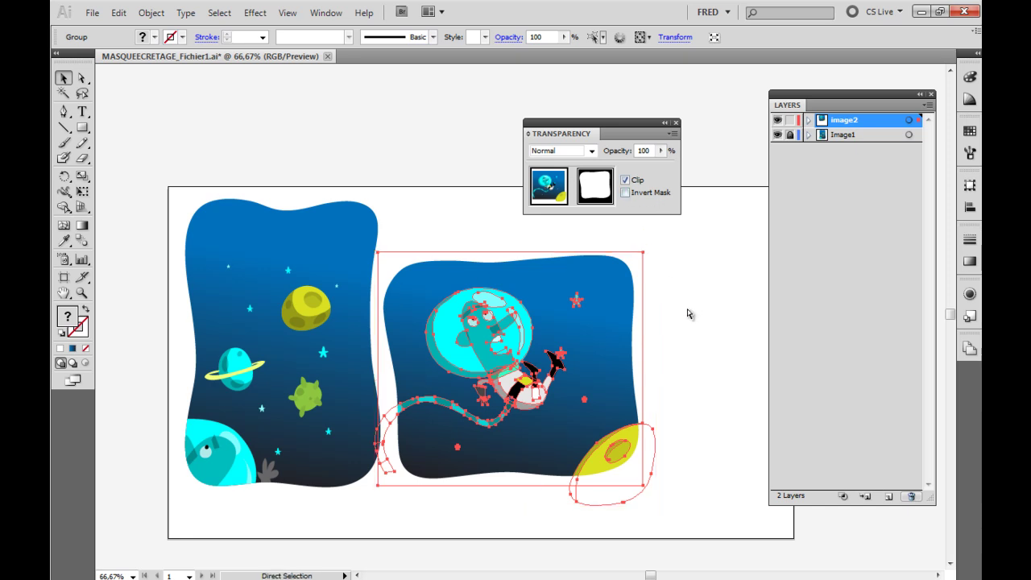
{"action": "key", "text": "ctrl+z"}
{"action": "left_click", "coordinate": [645, 339]}
{"action": "left_click", "coordinate": [507, 349]}
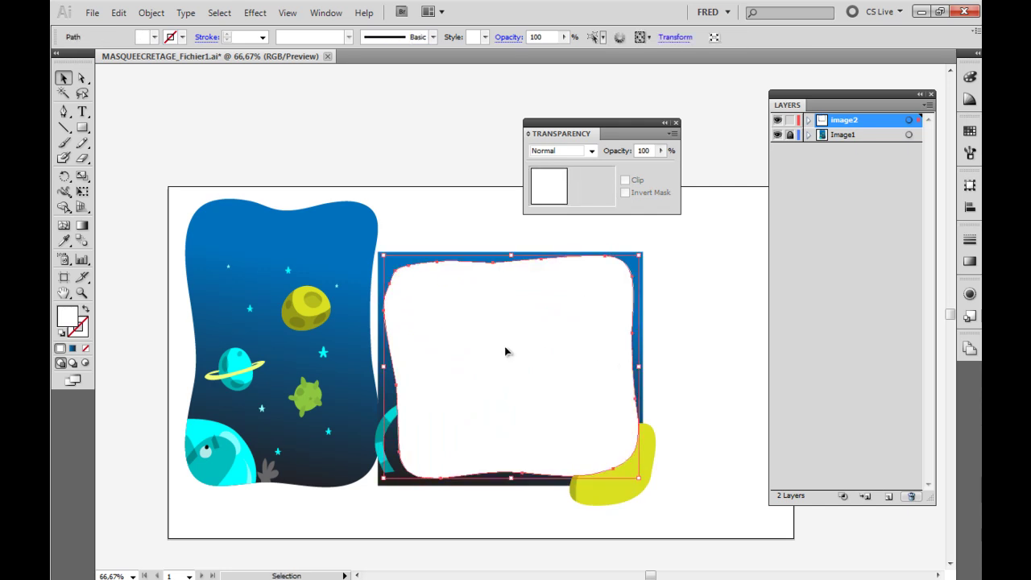
Step: Change the fill of the white masking shape to black
{"action": "double_click", "coordinate": [67, 316]}
{"action": "left_click", "coordinate": [422, 298]}
{"action": "left_click_drag", "start_coordinate": [421, 299], "coordinate": [329, 395]}
Step: Make an opacity mask from the black shape and the astronaut artwork, and enable Invert Mask
{"action": "left_click_drag", "start_coordinate": [674, 230], "coordinate": [316, 556]}
{"action": "left_click", "coordinate": [673, 134]}
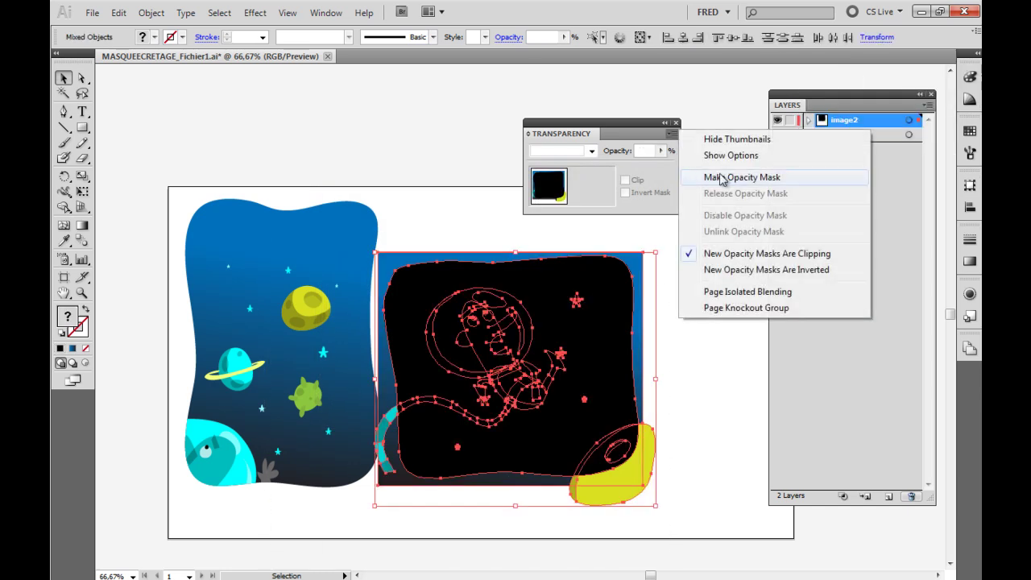
{"action": "left_click", "coordinate": [720, 175]}
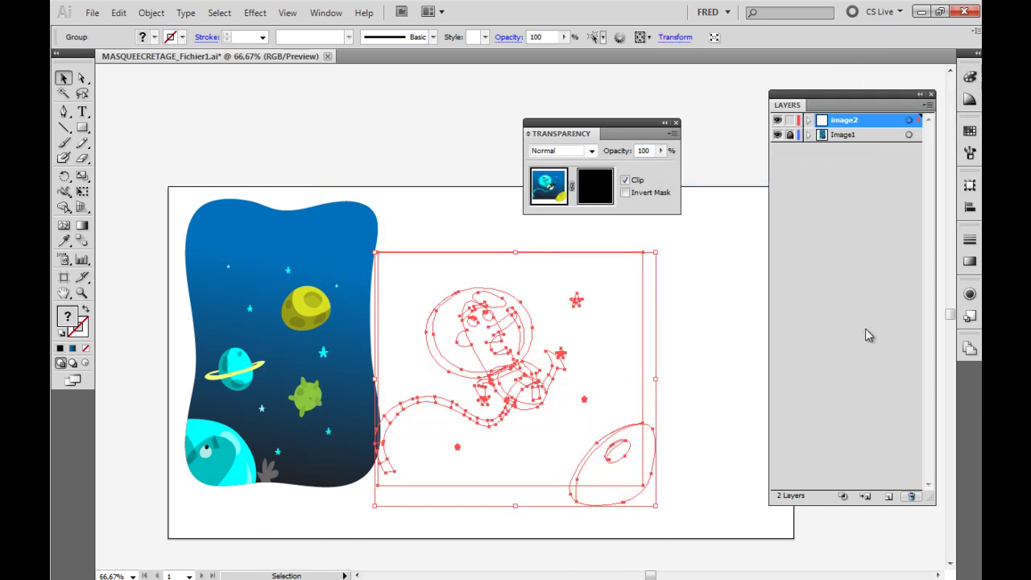
{"action": "left_click", "coordinate": [626, 193]}
{"action": "left_click", "coordinate": [670, 380]}
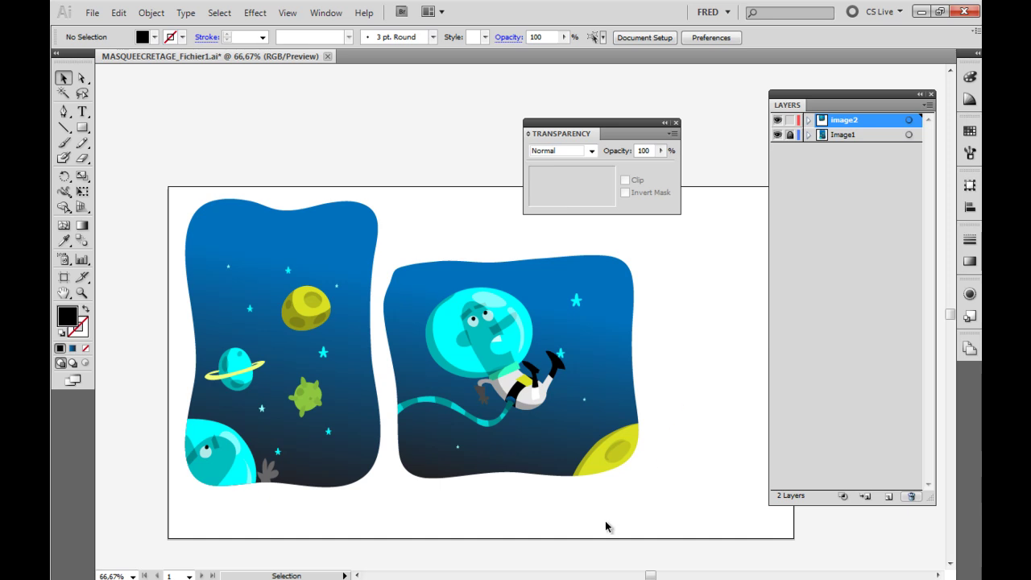
Step: Undo the inverted opacity mask and the black fill to restore the white shape over the astronaut picture
{"action": "left_click", "coordinate": [579, 352]}
{"action": "key", "text": "ctrl+z"}
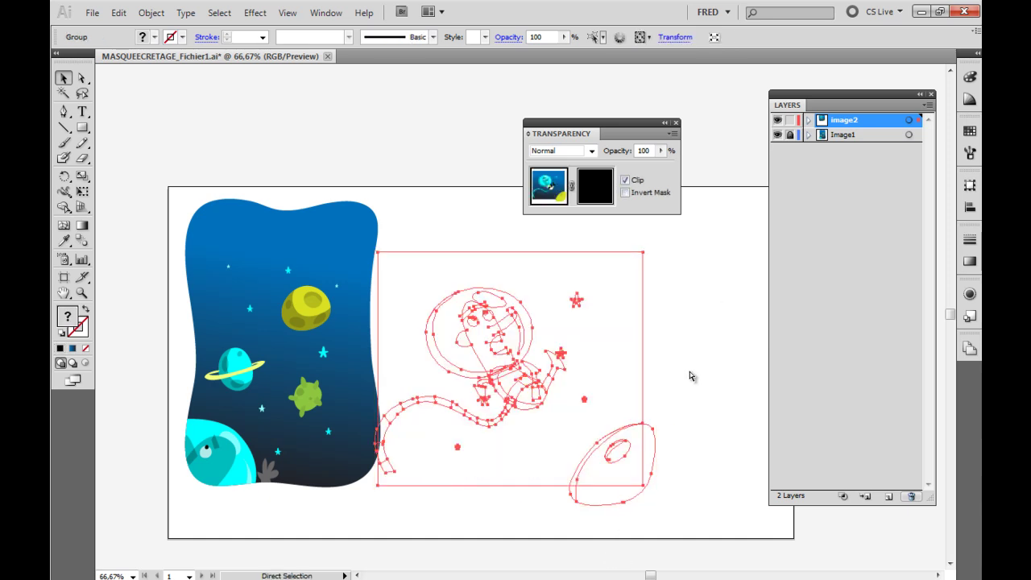
{"action": "key", "text": "ctrl+z"}
{"action": "left_click", "coordinate": [684, 364]}
{"action": "left_click", "coordinate": [636, 323]}
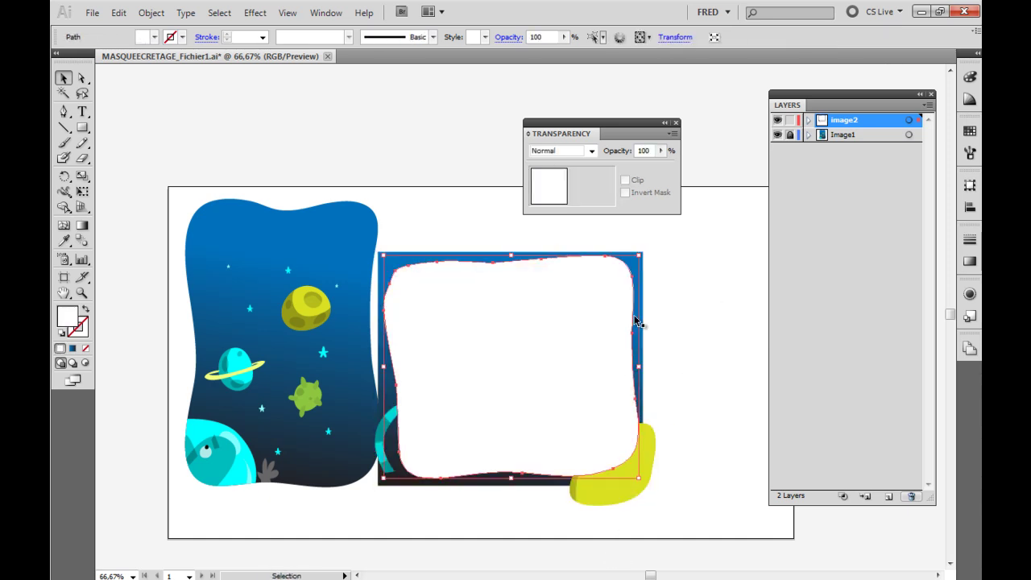
Step: Scale the white shape down and place it over the astronaut, well inside the edges of the blue background
{"action": "left_click_drag", "start_coordinate": [639, 255], "coordinate": [501, 404]}
{"action": "left_click_drag", "start_coordinate": [482, 453], "coordinate": [607, 428]}
{"action": "left_click_drag", "start_coordinate": [573, 382], "coordinate": [560, 390]}
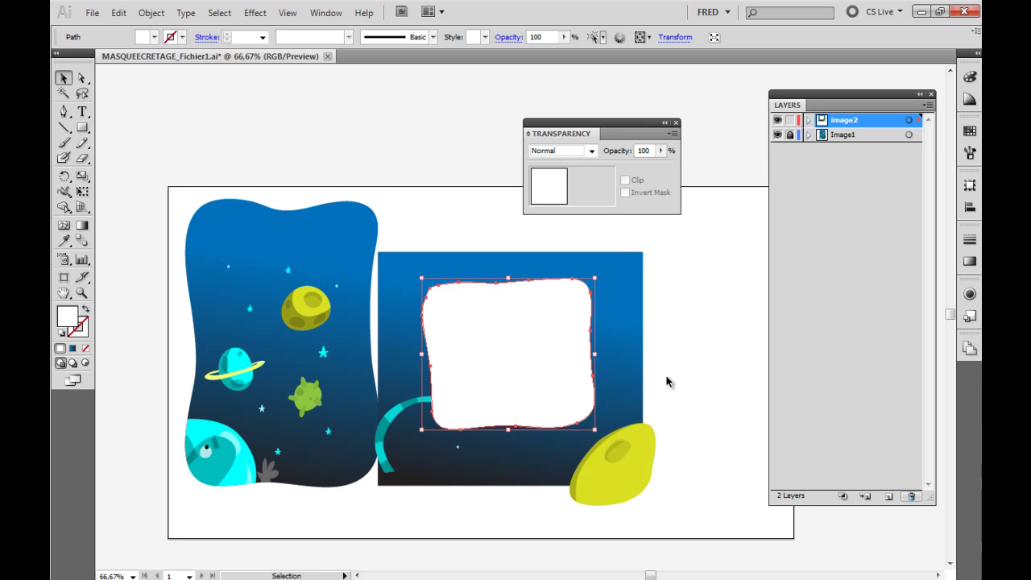
Step: Fill the reduced white shape with a light turquoise colour
{"action": "left_click", "coordinate": [69, 323]}
{"action": "double_click", "coordinate": [68, 322]}
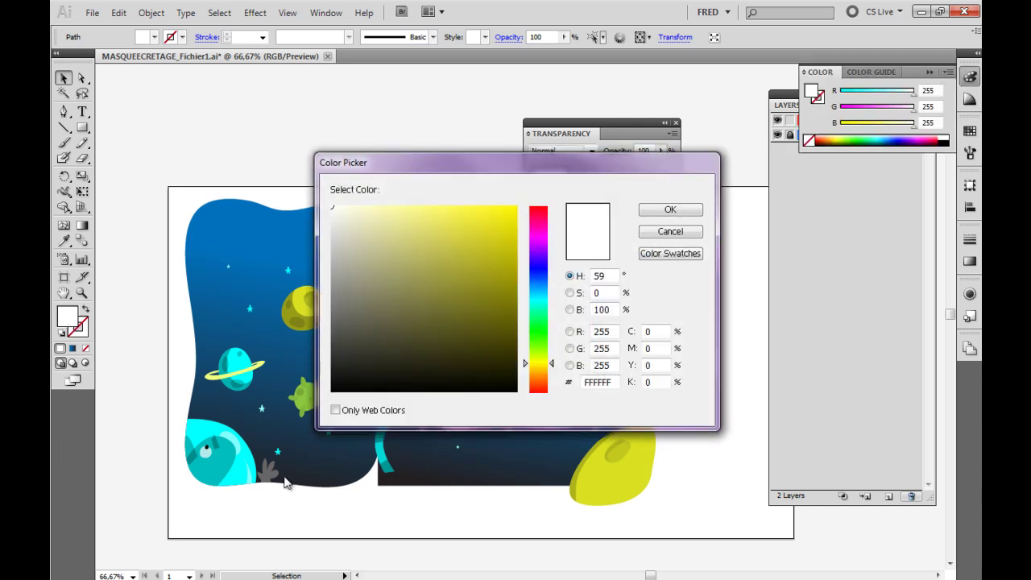
{"action": "left_click_drag", "start_coordinate": [549, 365], "coordinate": [534, 292]}
{"action": "left_click", "coordinate": [457, 224]}
{"action": "left_click", "coordinate": [451, 216]}
{"action": "left_click", "coordinate": [670, 210]}
Step: Make an opacity mask from the turquoise shape and all the astronaut artwork, and deselect it
{"action": "left_click_drag", "start_coordinate": [691, 233], "coordinate": [350, 514]}
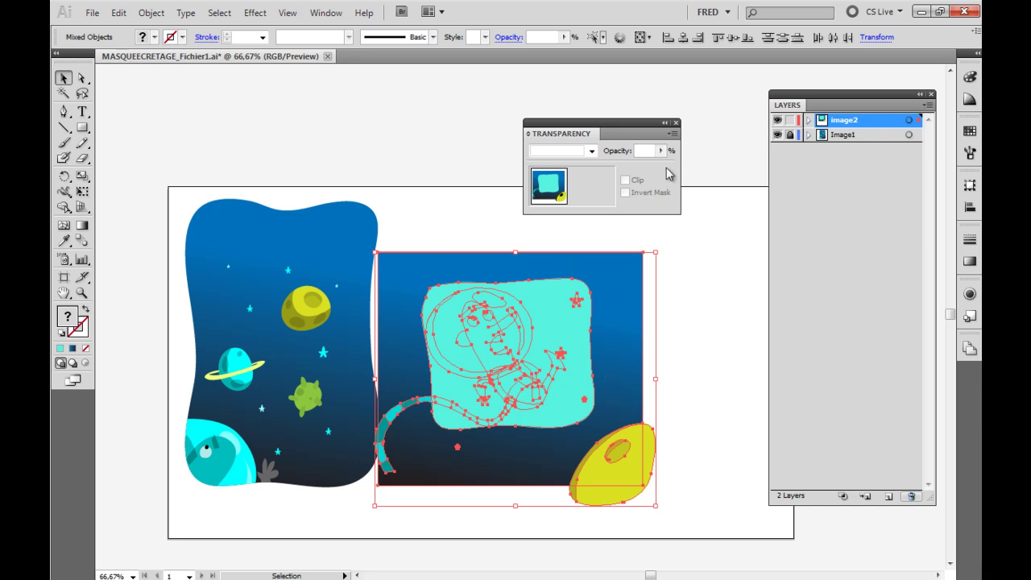
{"action": "left_click", "coordinate": [675, 133]}
{"action": "left_click", "coordinate": [730, 178]}
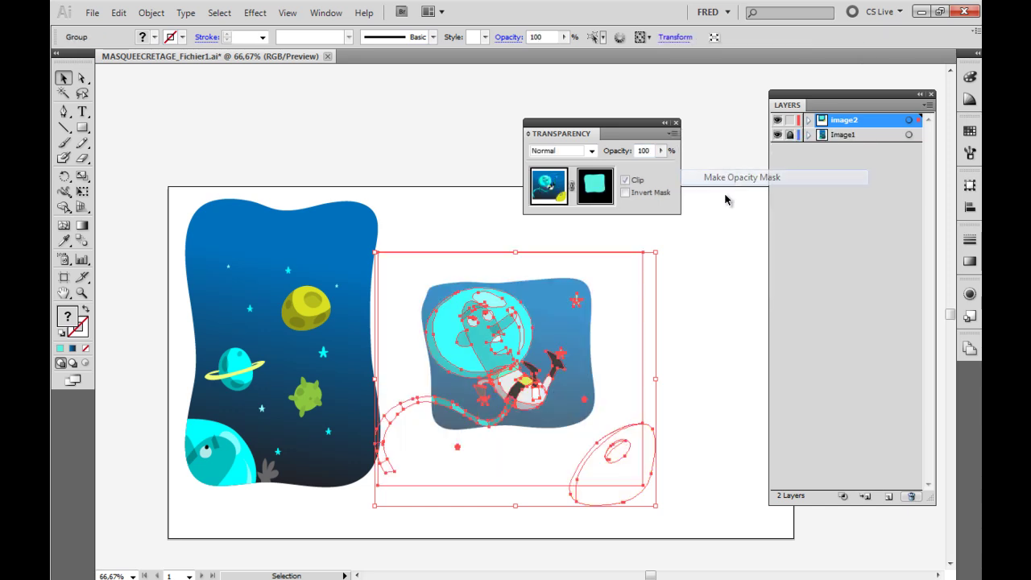
{"action": "left_click", "coordinate": [623, 418]}
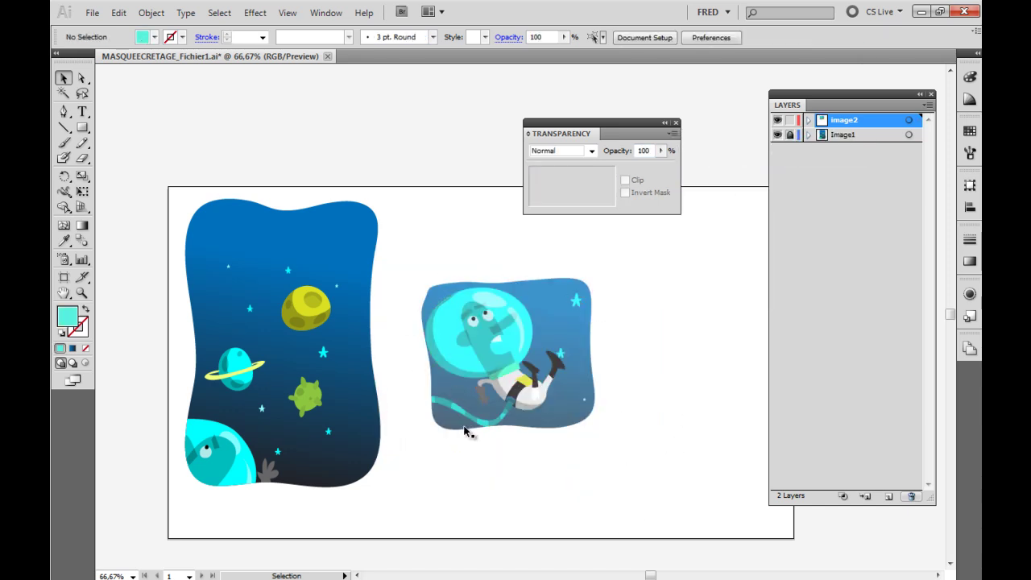
Step: Turn off the Clip option of the astronaut group's opacity mask and deselect the group
{"action": "left_click", "coordinate": [437, 407]}
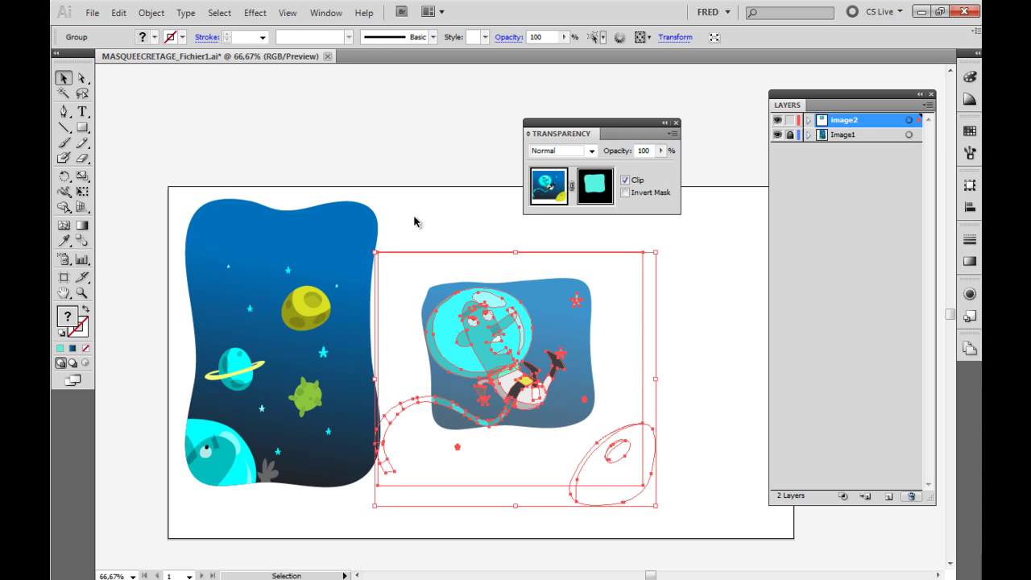
{"action": "left_click", "coordinate": [668, 305]}
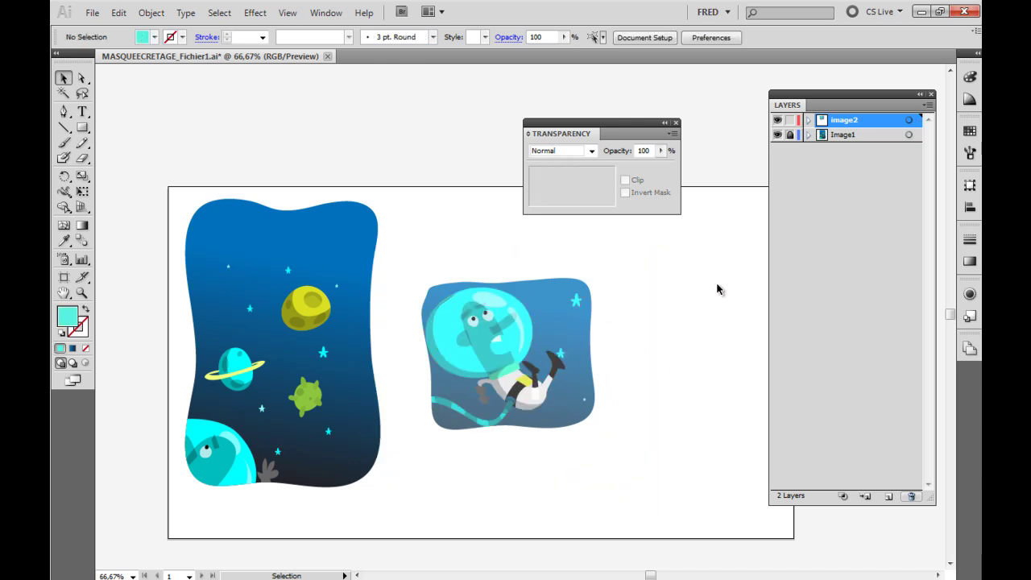
{"action": "left_click", "coordinate": [589, 302]}
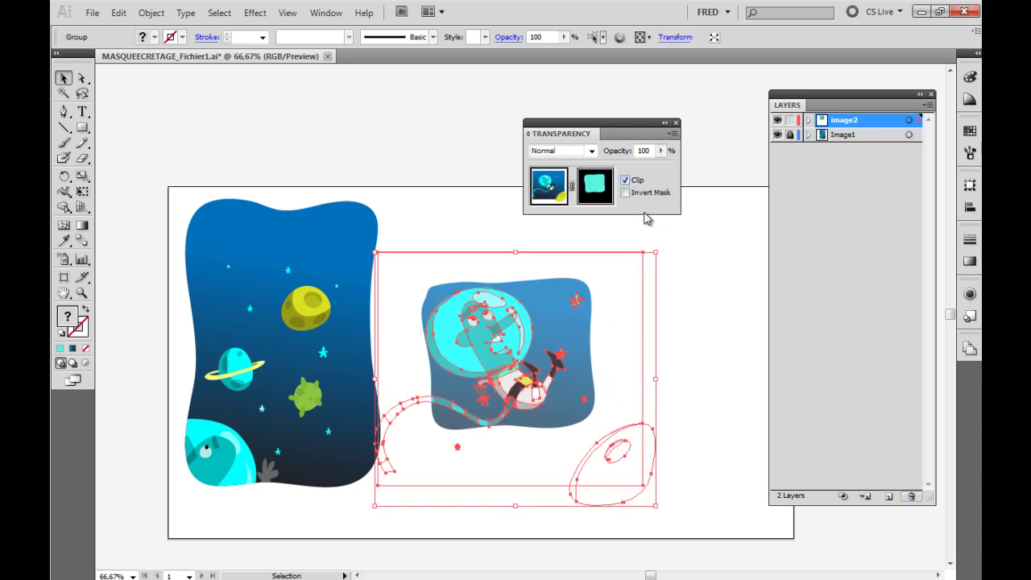
{"action": "left_click", "coordinate": [625, 180]}
{"action": "left_click", "coordinate": [631, 513]}
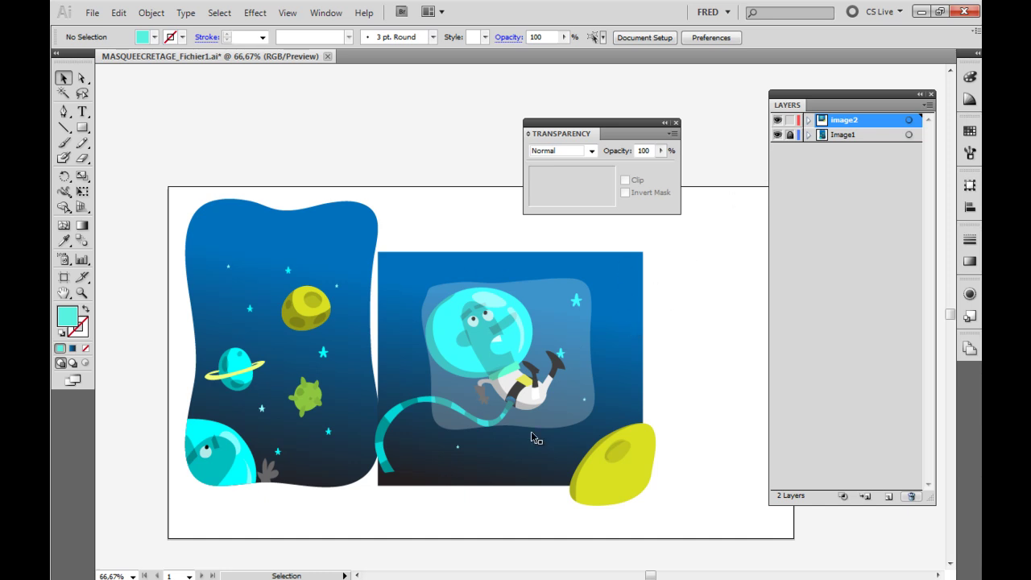
Step: Undo the turquoise mask and fill, and enlarge the white shape to cover most of the astronaut picture
{"action": "left_click", "coordinate": [605, 333]}
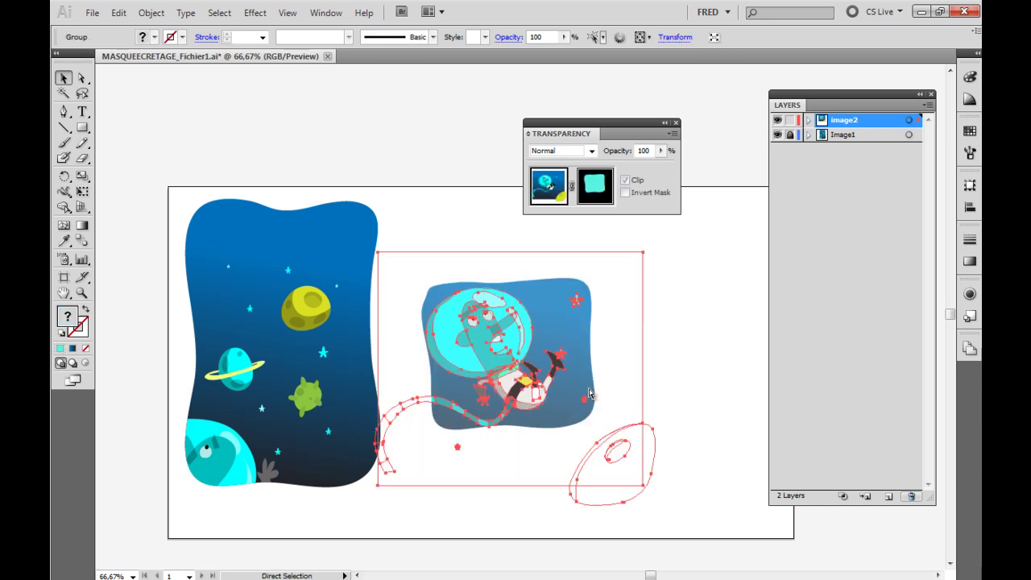
{"action": "left_click", "coordinate": [63, 77]}
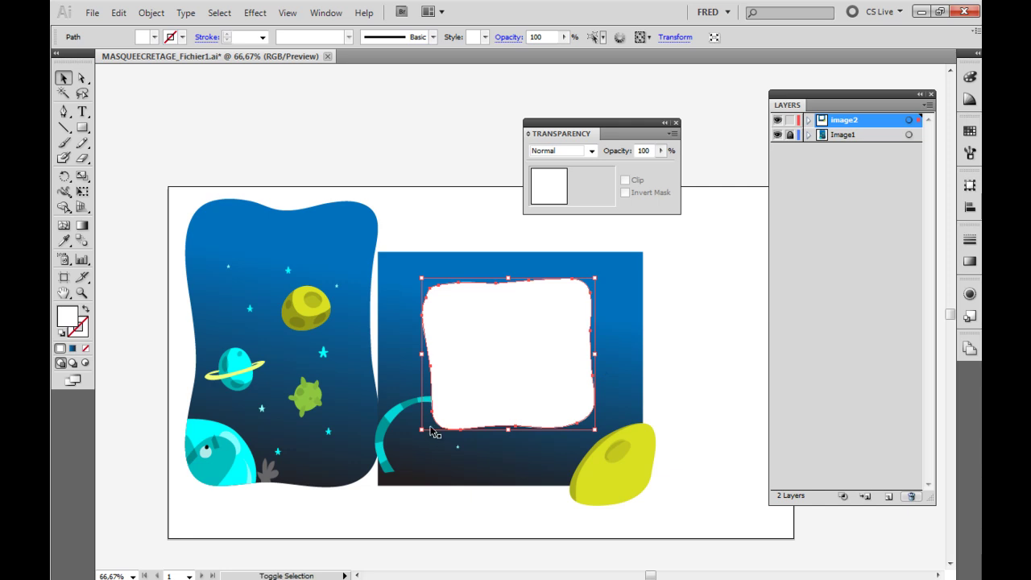
{"action": "left_click_drag", "start_coordinate": [421, 430], "coordinate": [375, 471]}
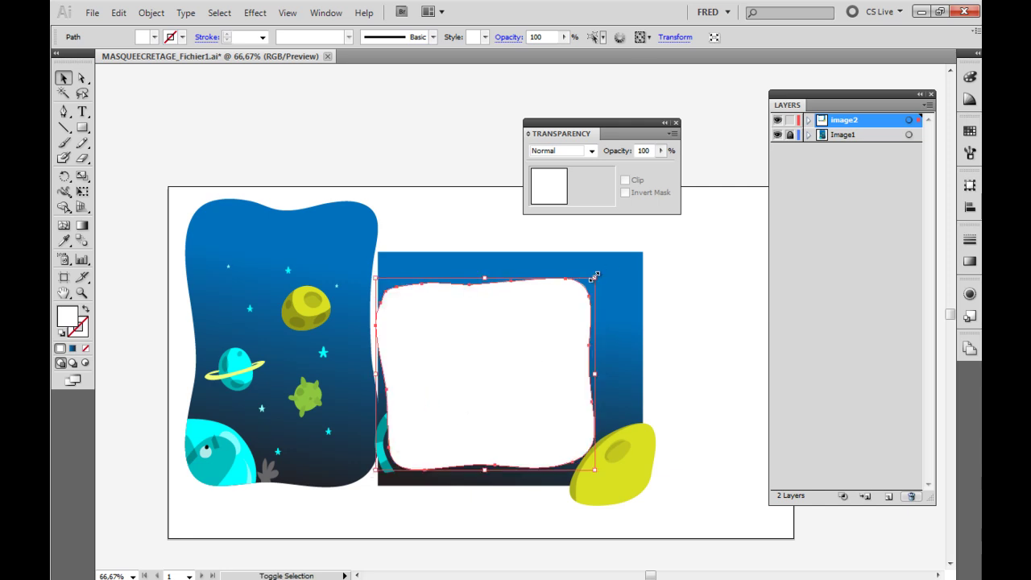
{"action": "left_click_drag", "start_coordinate": [597, 277], "coordinate": [618, 270]}
{"action": "left_click_drag", "start_coordinate": [515, 359], "coordinate": [523, 352]}
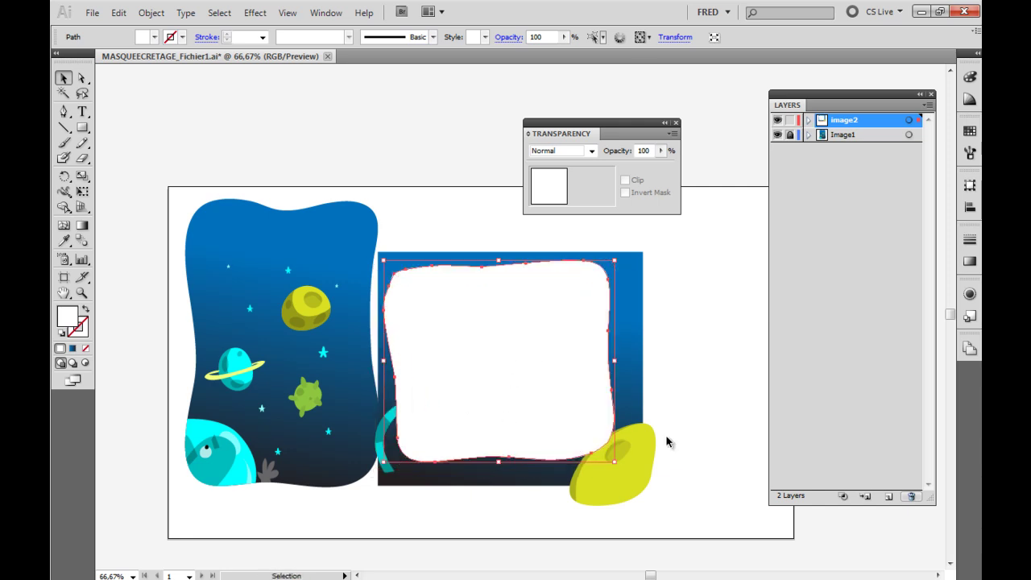
{"action": "left_click_drag", "start_coordinate": [615, 461], "coordinate": [636, 465]}
Step: Make an opacity mask from the enlarged white shape and all the astronaut artwork, and deselect the result
{"action": "left_click", "coordinate": [698, 291]}
{"action": "left_click_drag", "start_coordinate": [695, 246], "coordinate": [333, 508]}
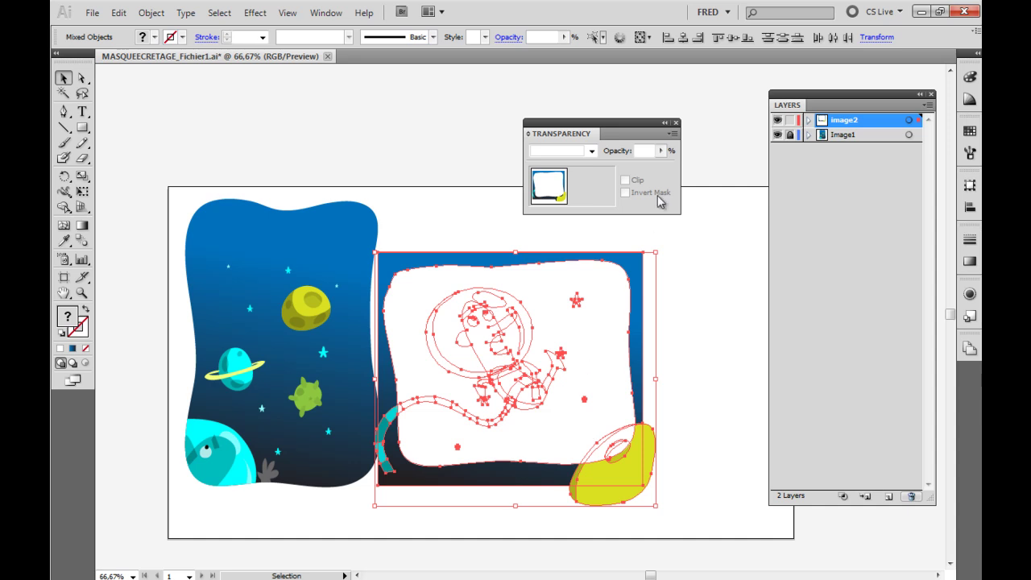
{"action": "left_click", "coordinate": [673, 134]}
{"action": "left_click", "coordinate": [742, 178]}
{"action": "left_click", "coordinate": [700, 415]}
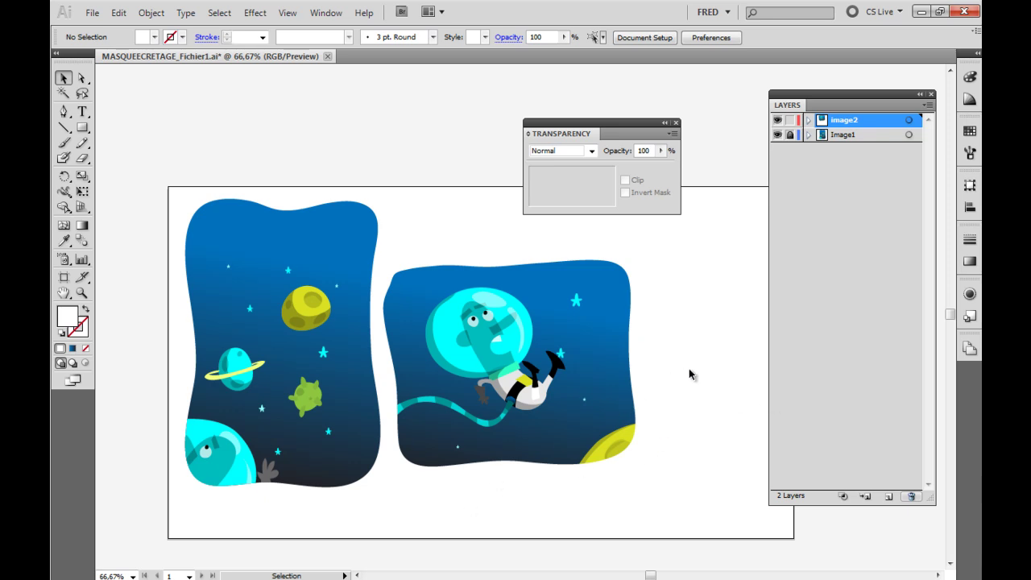
{"action": "left_click_drag", "start_coordinate": [703, 358], "coordinate": [437, 361]}
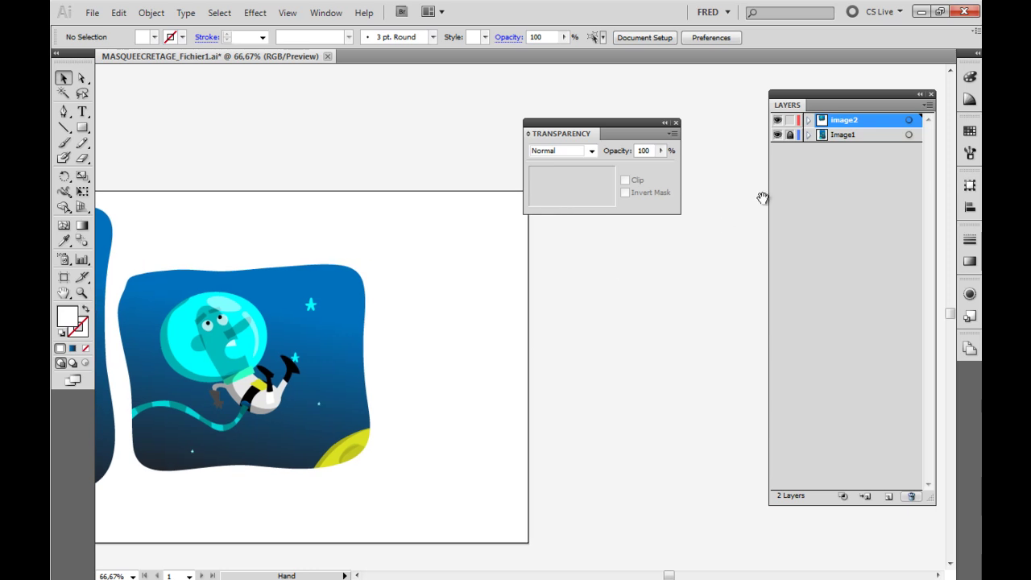
{"action": "scroll", "coordinate": [483, 379], "scroll_direction": "left", "scroll_amount": 6}
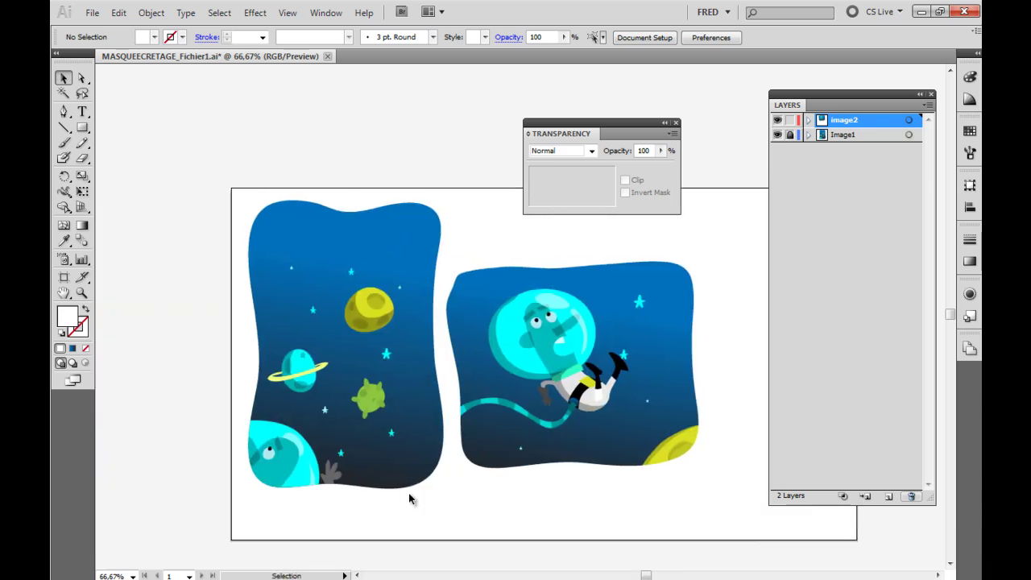